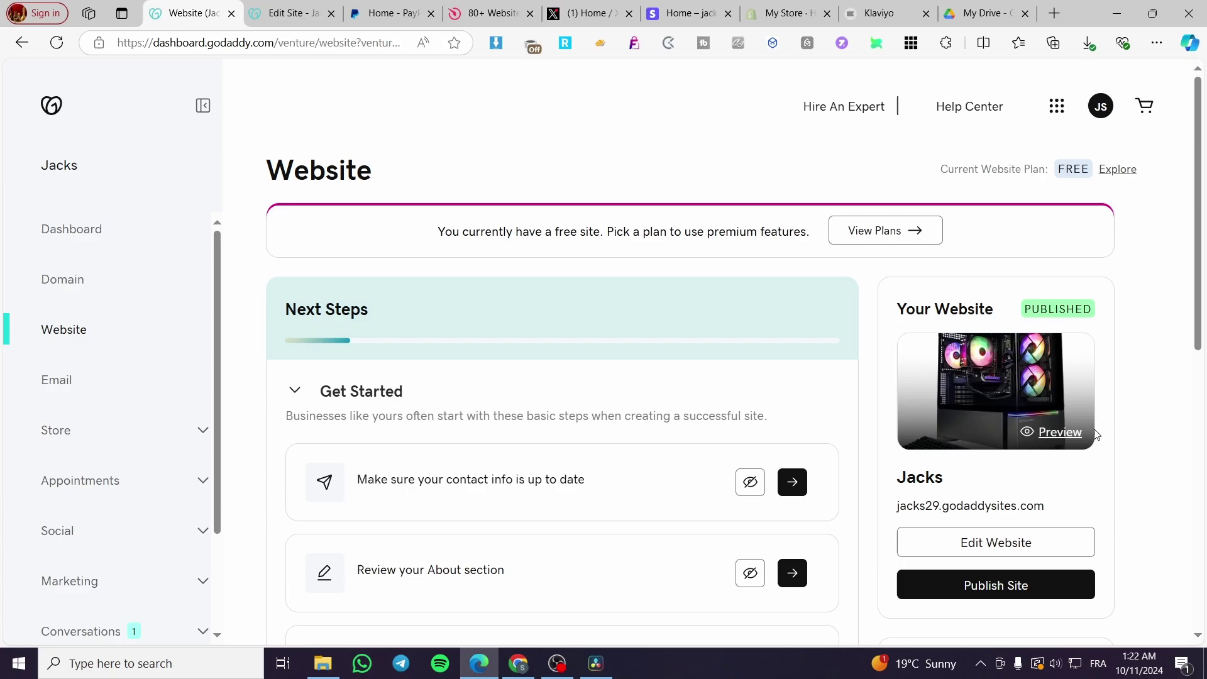
Step: Scroll through the Jacks home page in the GoDaddy Website Builder editor
scroll(541, 326, "down", 2)
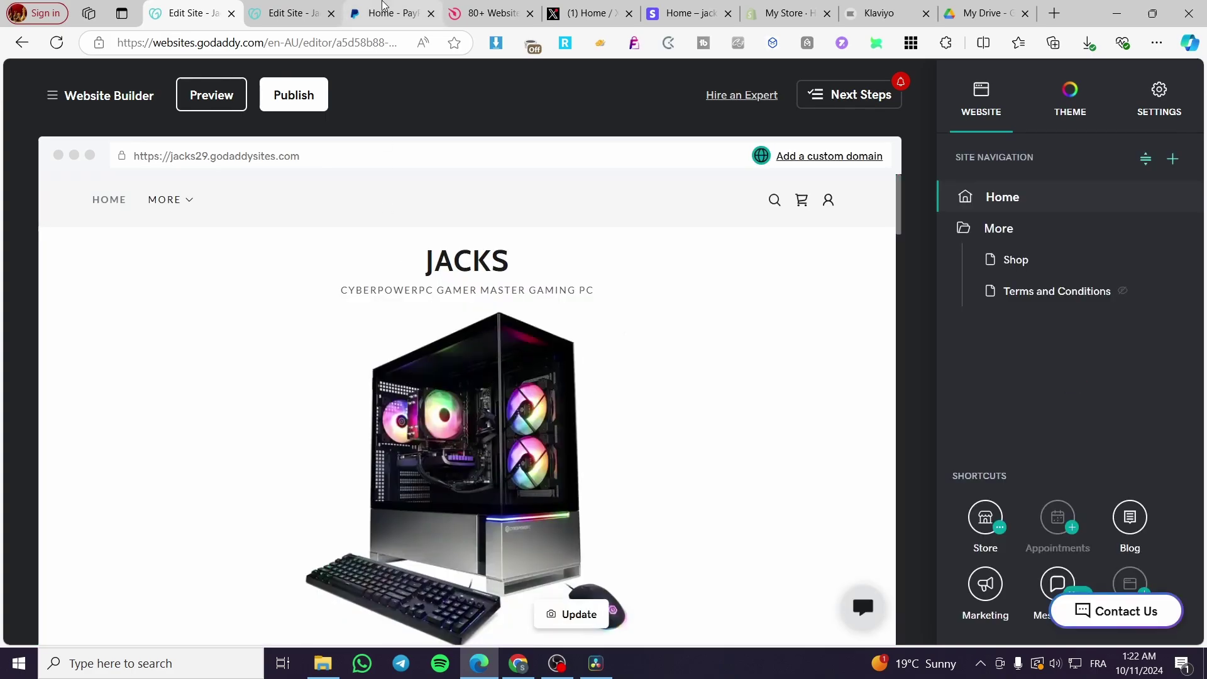
Step: Switch to the PayPal account to reach the Pay Links and Buttons builder
left_click(380, 14)
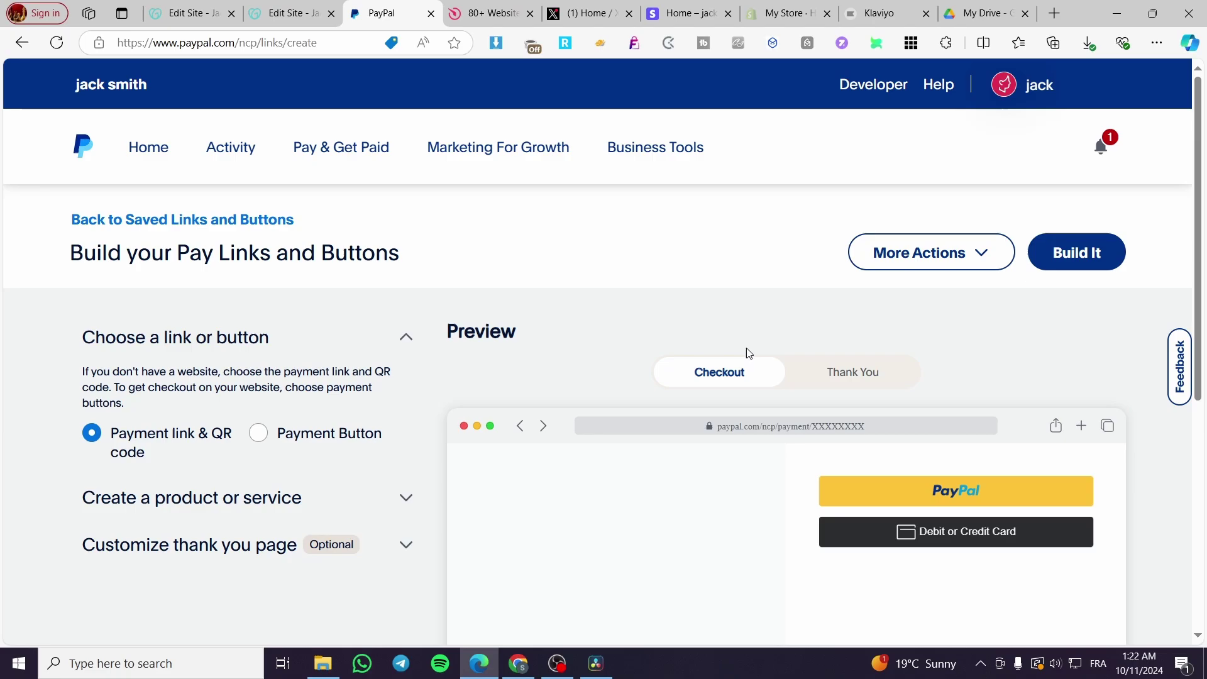
Step: Select Payment Button as the type to build instead of a payment link
scroll(929, 318, "down", 2)
scroll(324, 425, "up", 2)
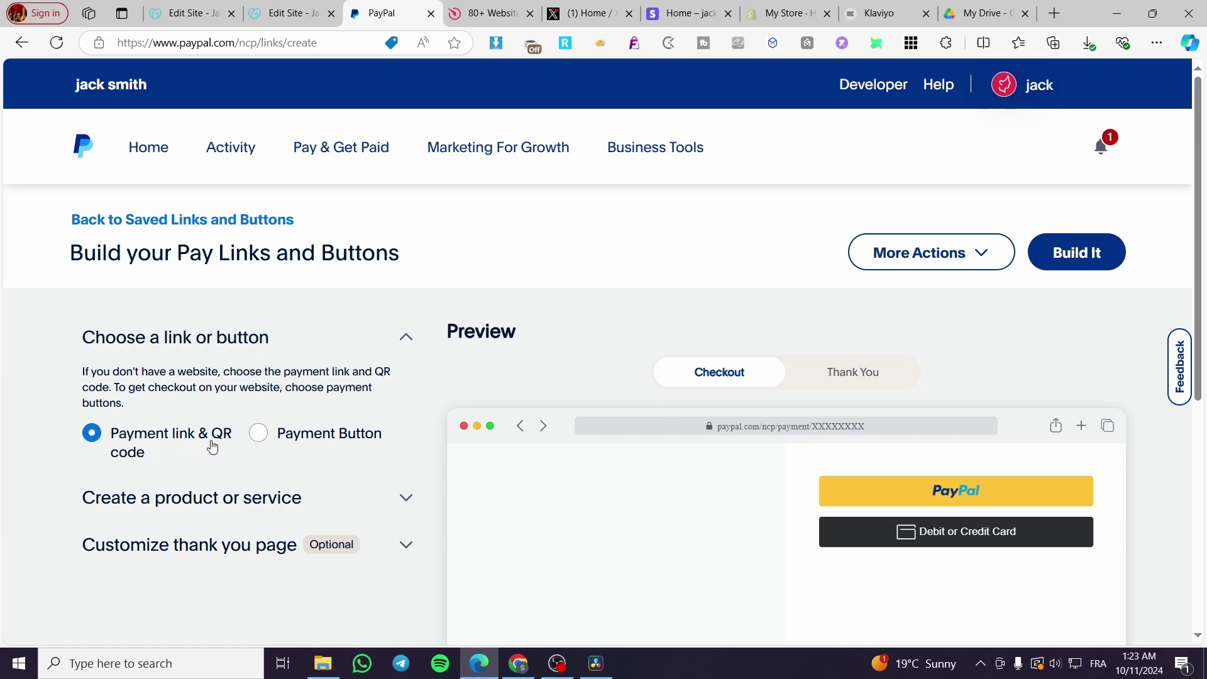
left_click(263, 435)
scroll(409, 440, "down", 3)
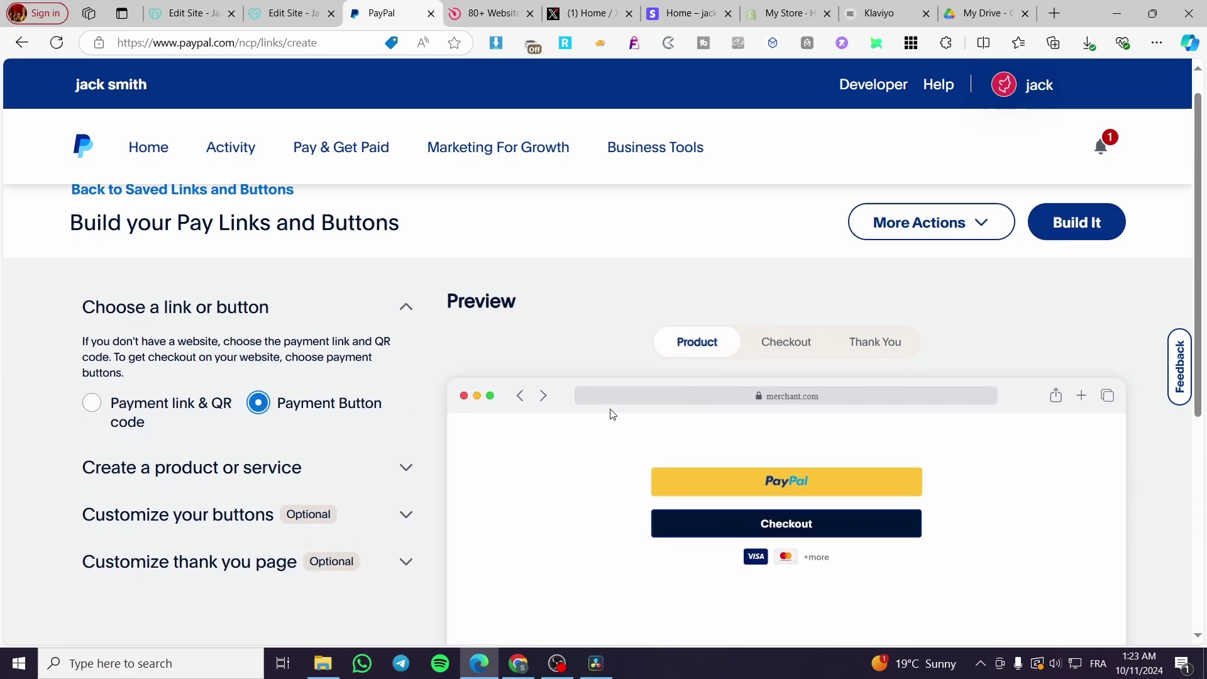
left_click(123, 279)
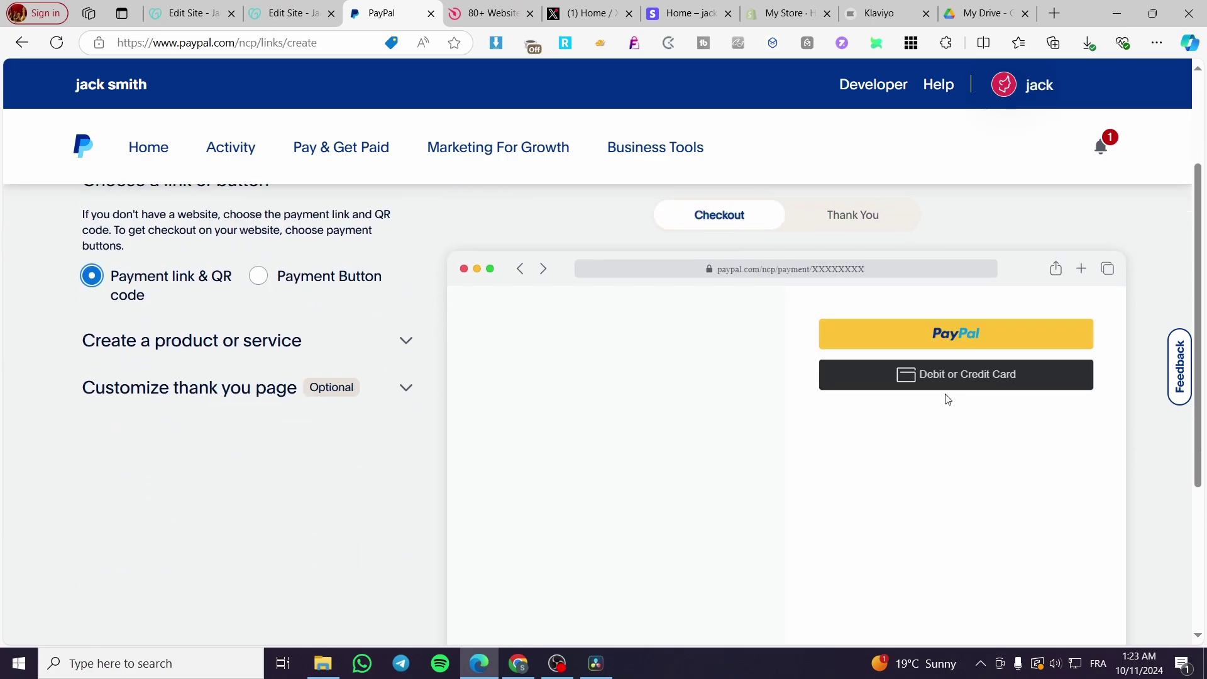
scroll(566, 353, "up", 3)
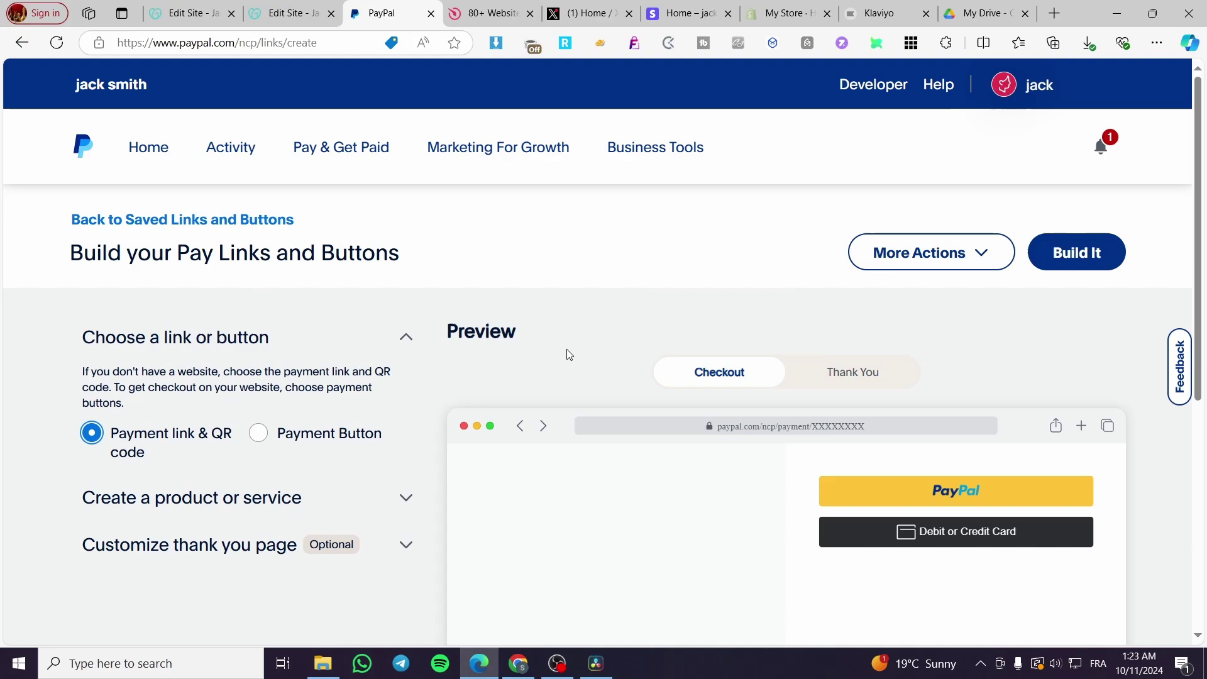
scroll(262, 338, "down", 4)
left_click(265, 198)
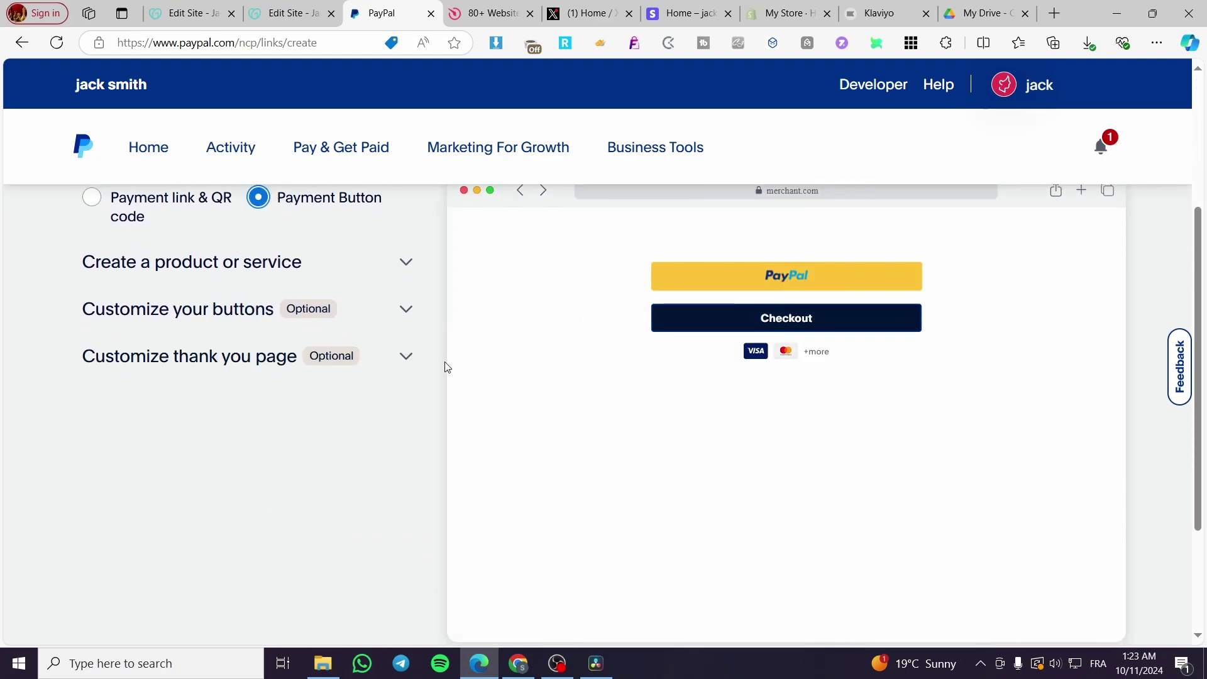
scroll(132, 324, "up", 1)
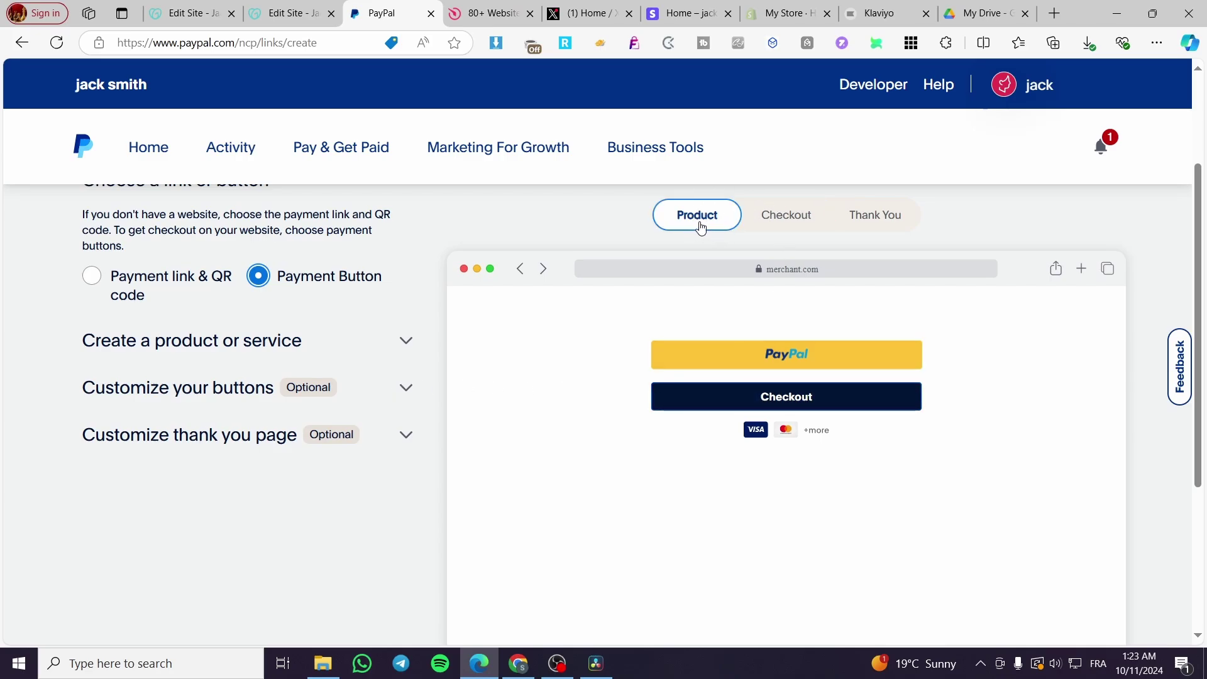
Step: Preview the checkout and thank-you pages, then return to the product preview
left_click(800, 216)
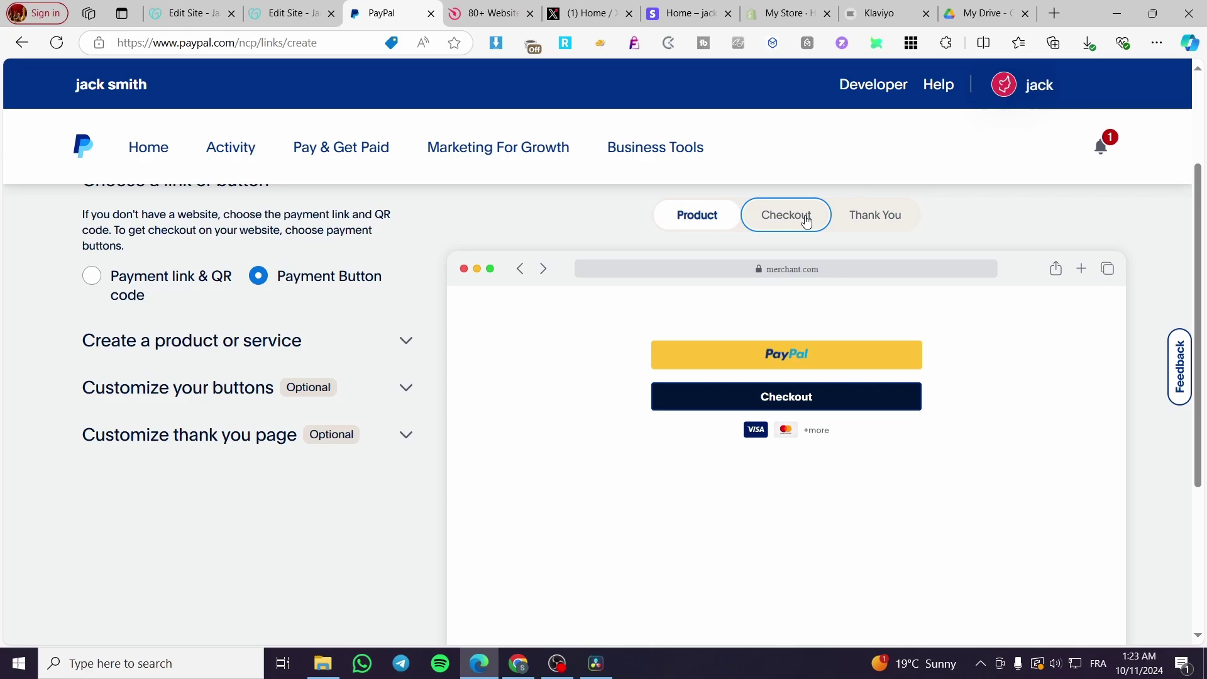
left_click(879, 227)
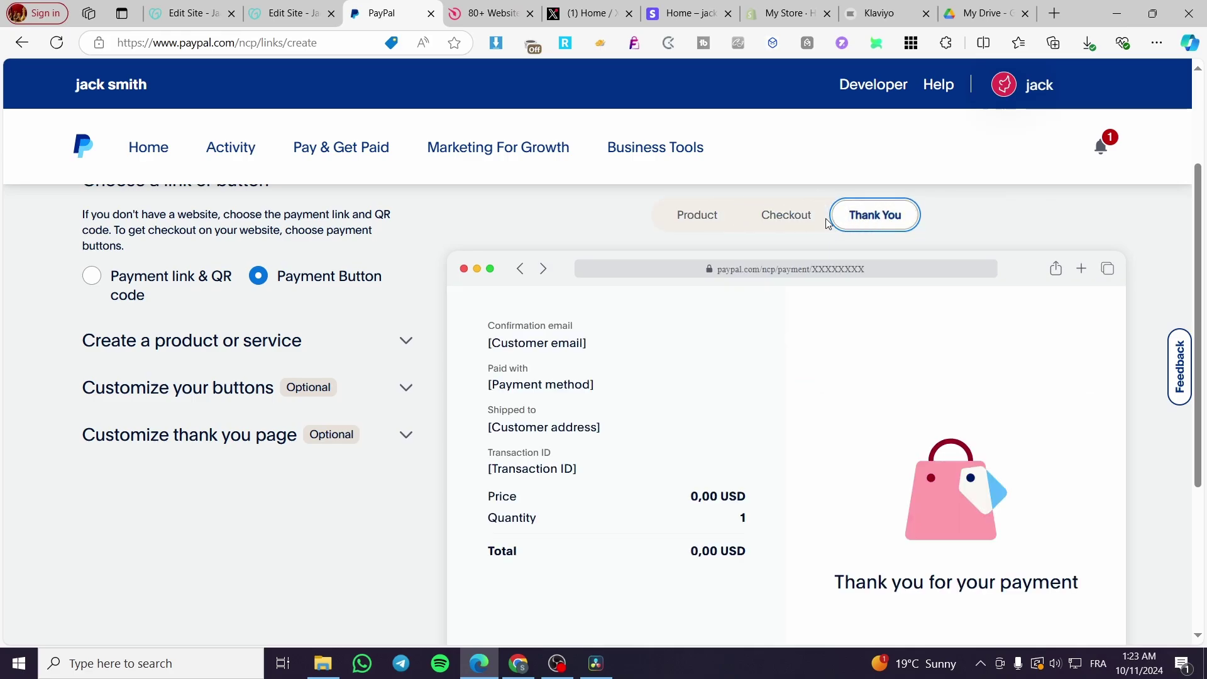
left_click(677, 215)
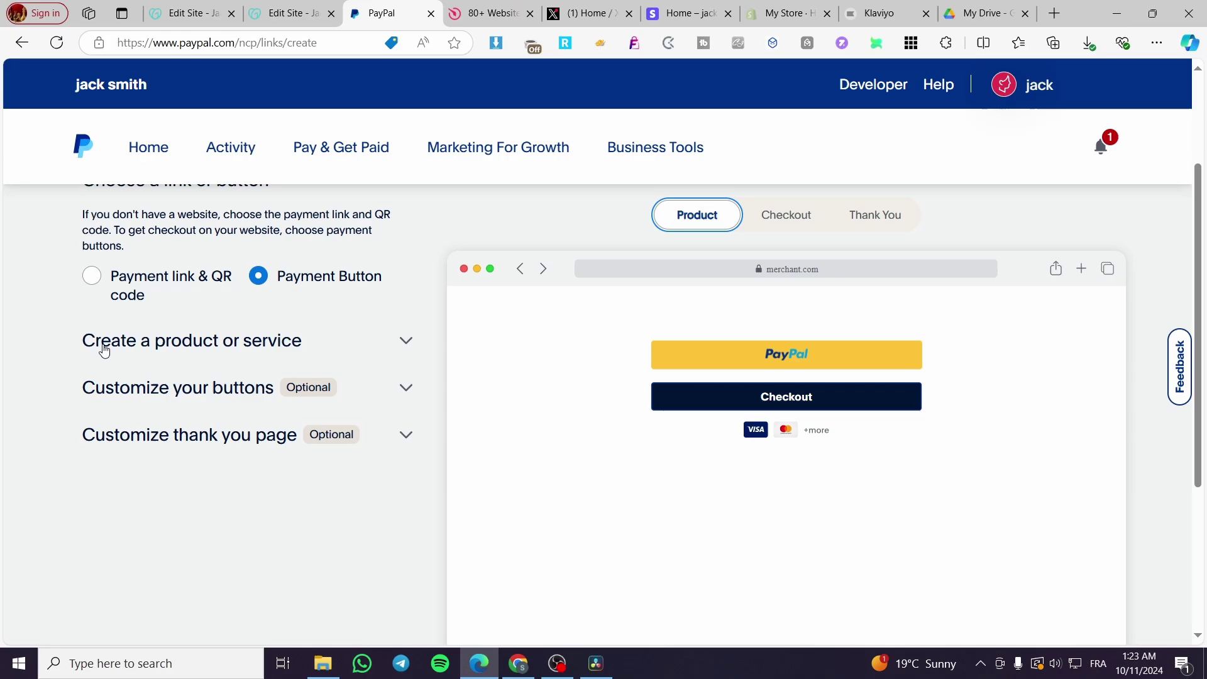
Step: Expand the product details and keep Single product or service as the type
left_click(275, 344)
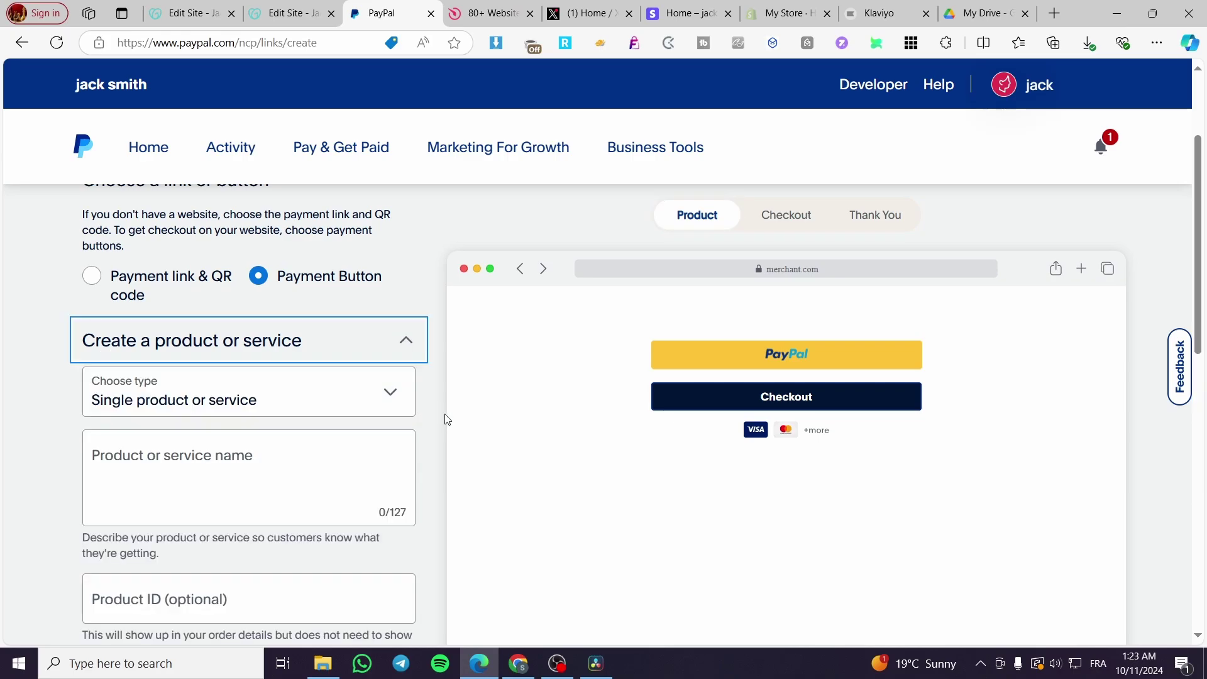
left_click(293, 14)
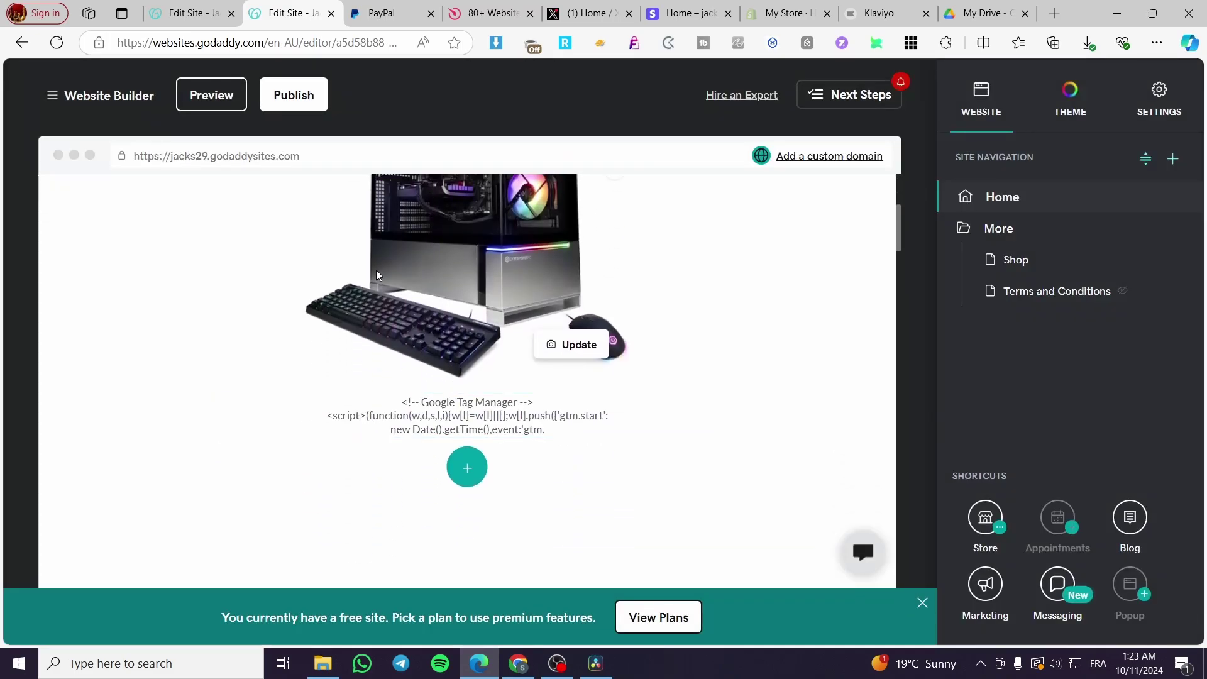
left_click(380, 14)
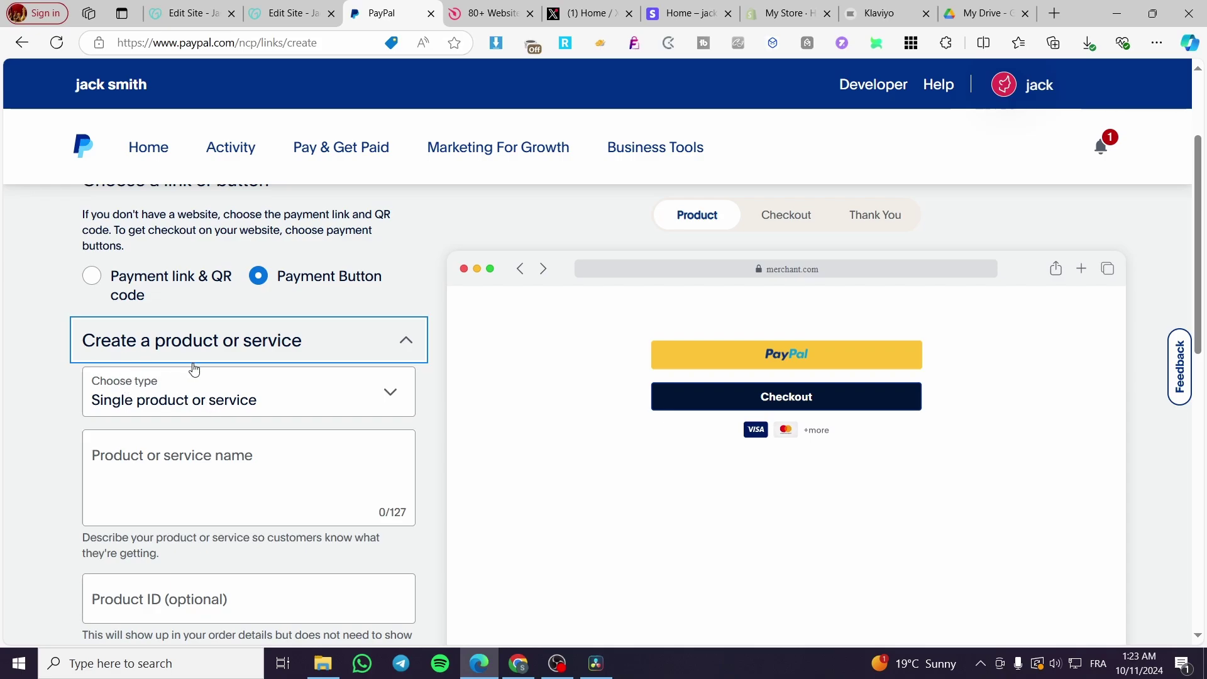
left_click(151, 414)
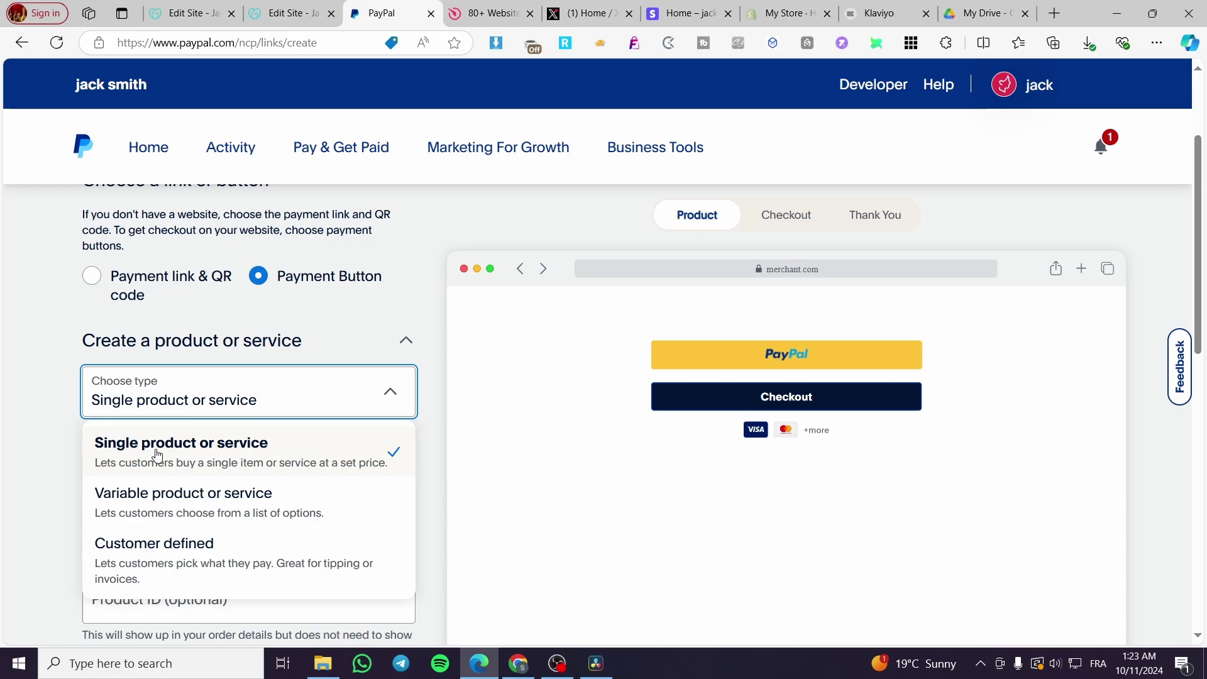
left_click(158, 453)
Step: Name the product 'Gaming Pc'
left_click(185, 462)
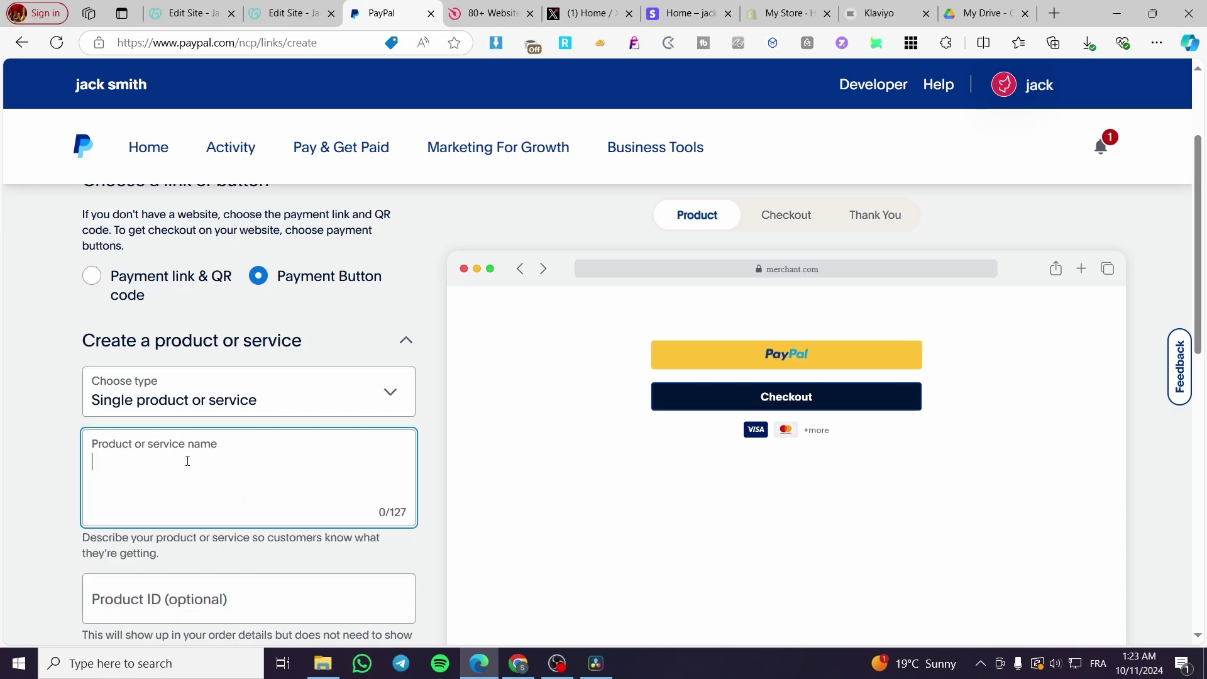
type("P")
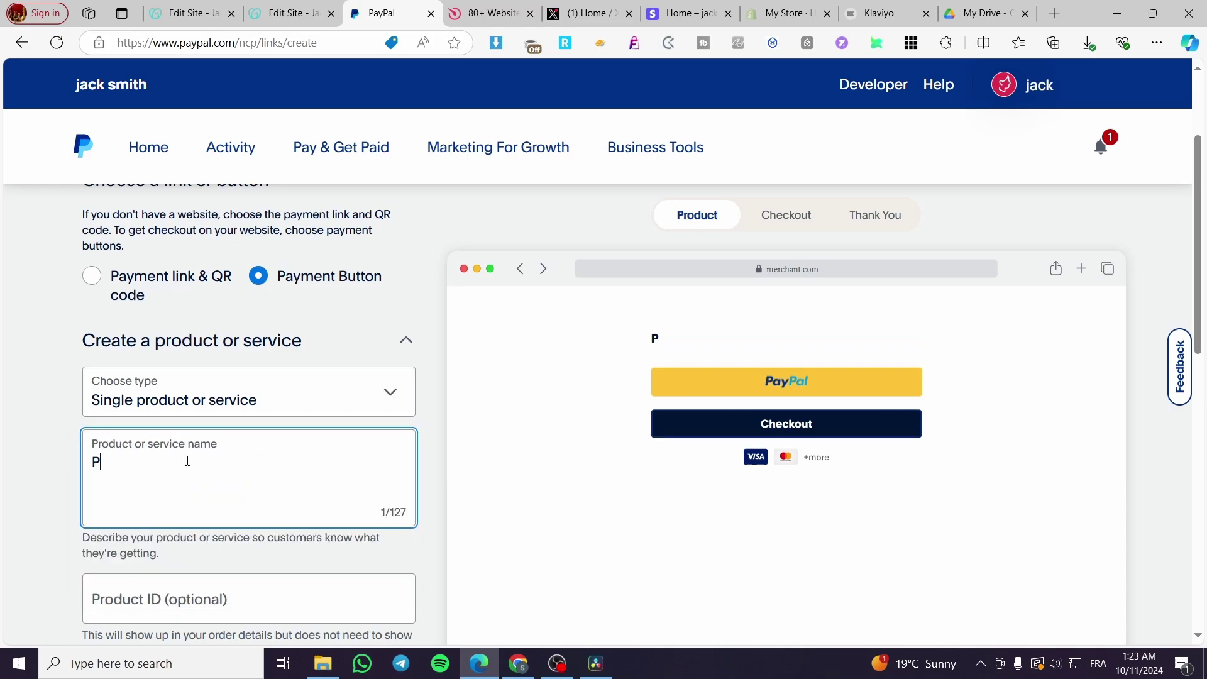
type("c")
key("BackSpace")
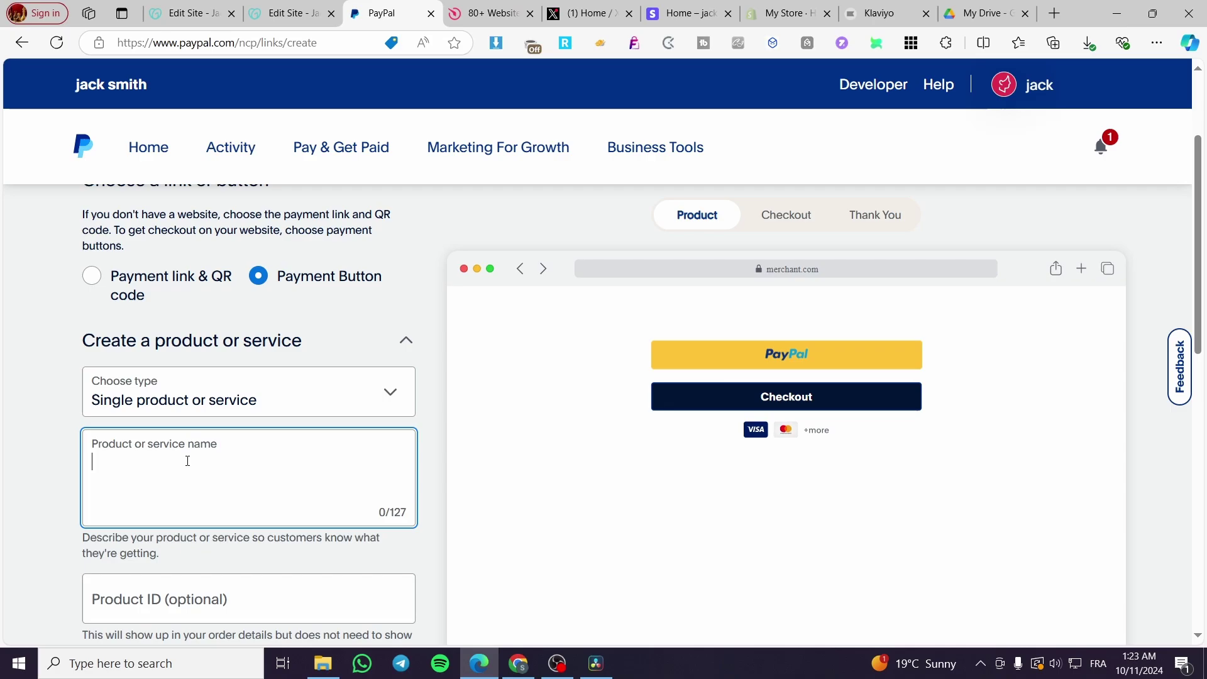
type("Gaming ")
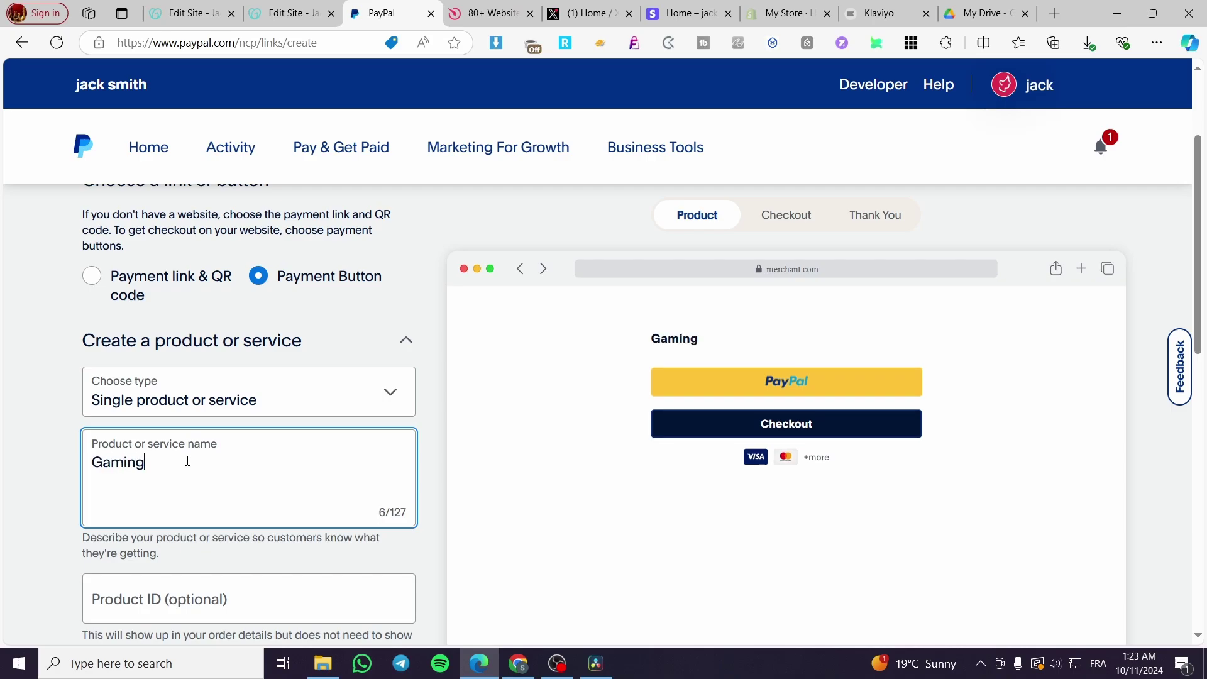
type("Pc")
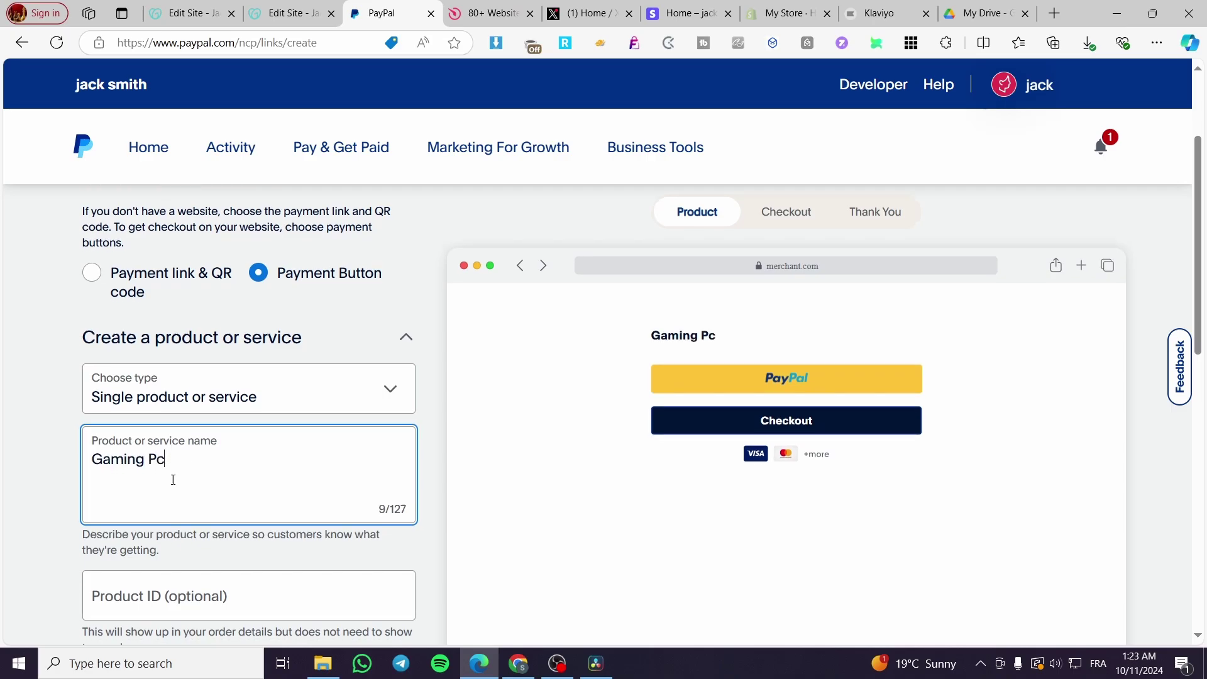
scroll(173, 479, "down", 2)
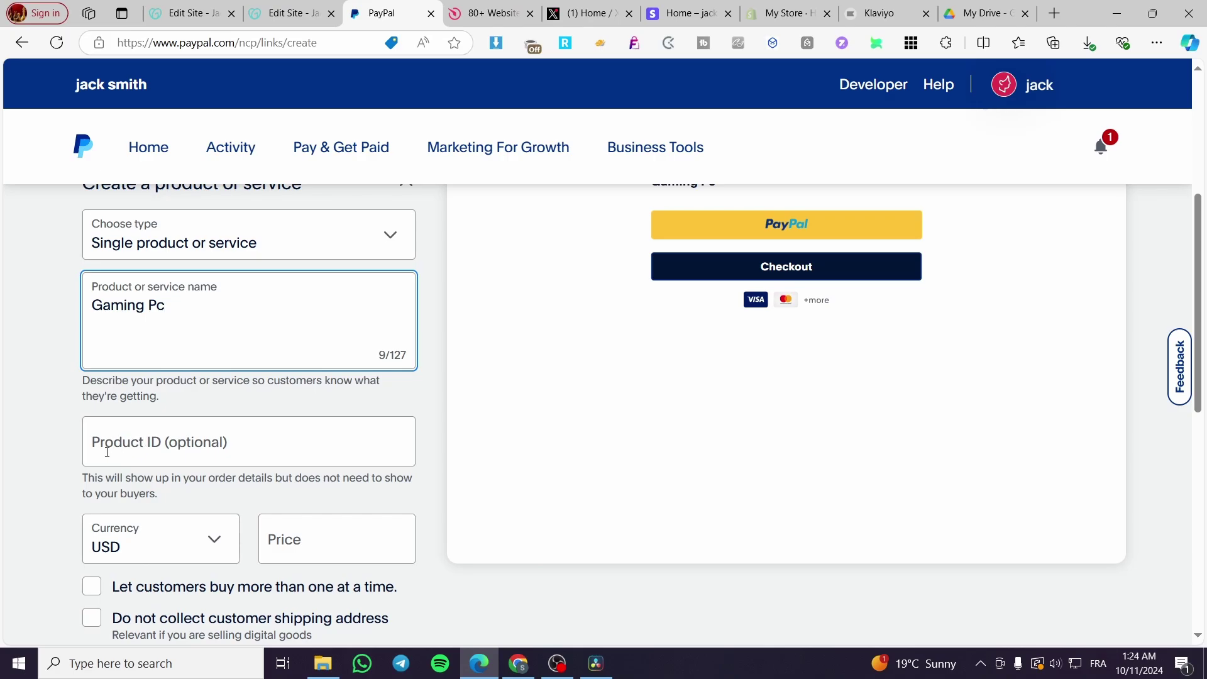
Step: Set the Gaming Pc price to 1099,99 USD
scroll(107, 451, "down", 2)
left_click(320, 384)
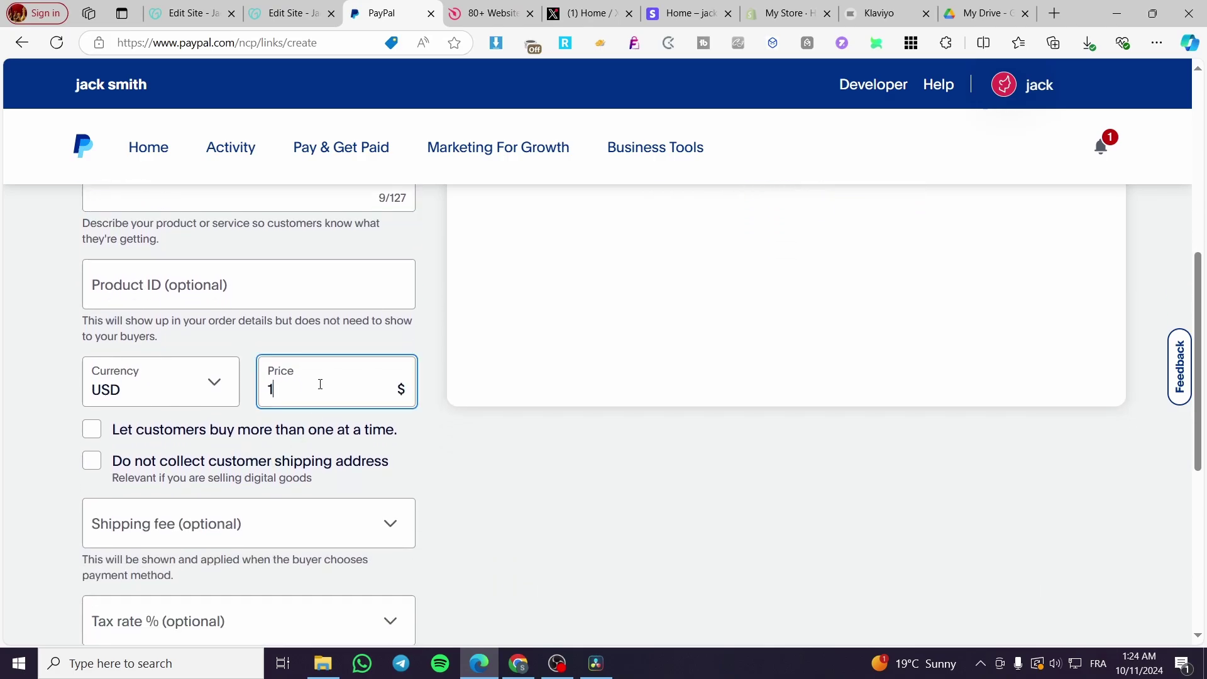
type("1099,99")
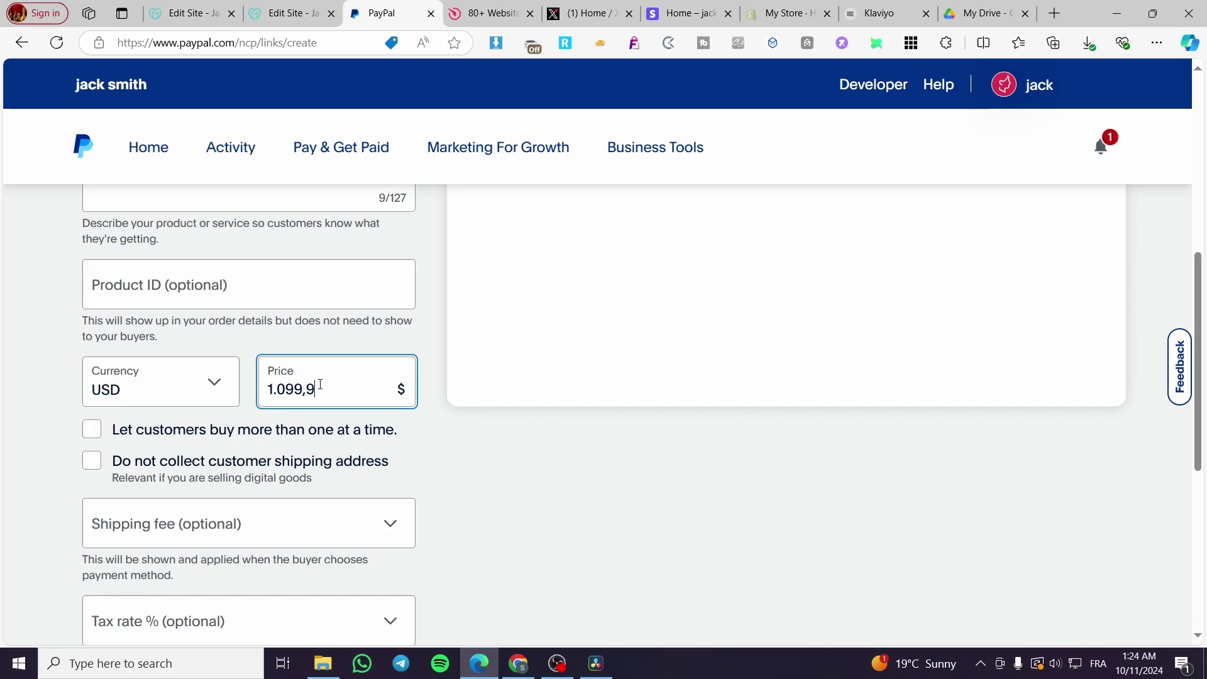
scroll(614, 452, "up", 5)
scroll(614, 453, "down", 5)
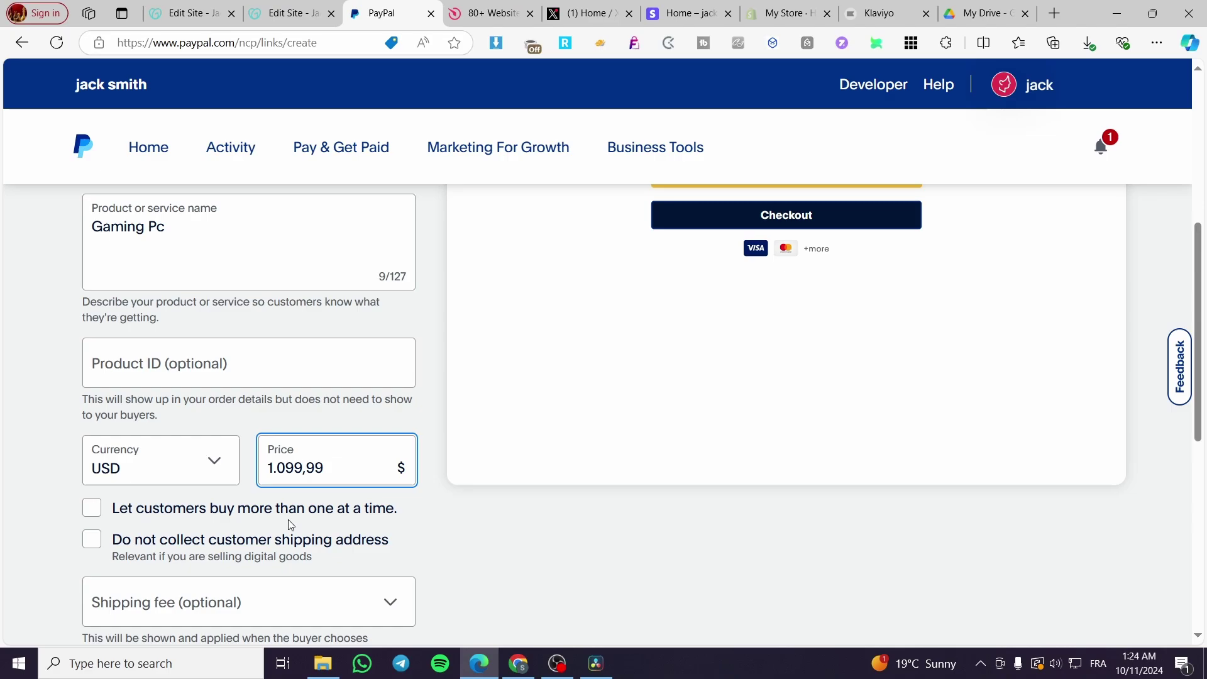
Step: Let customers buy more than one at a time, with a maximum quantity of 5
left_click(94, 509)
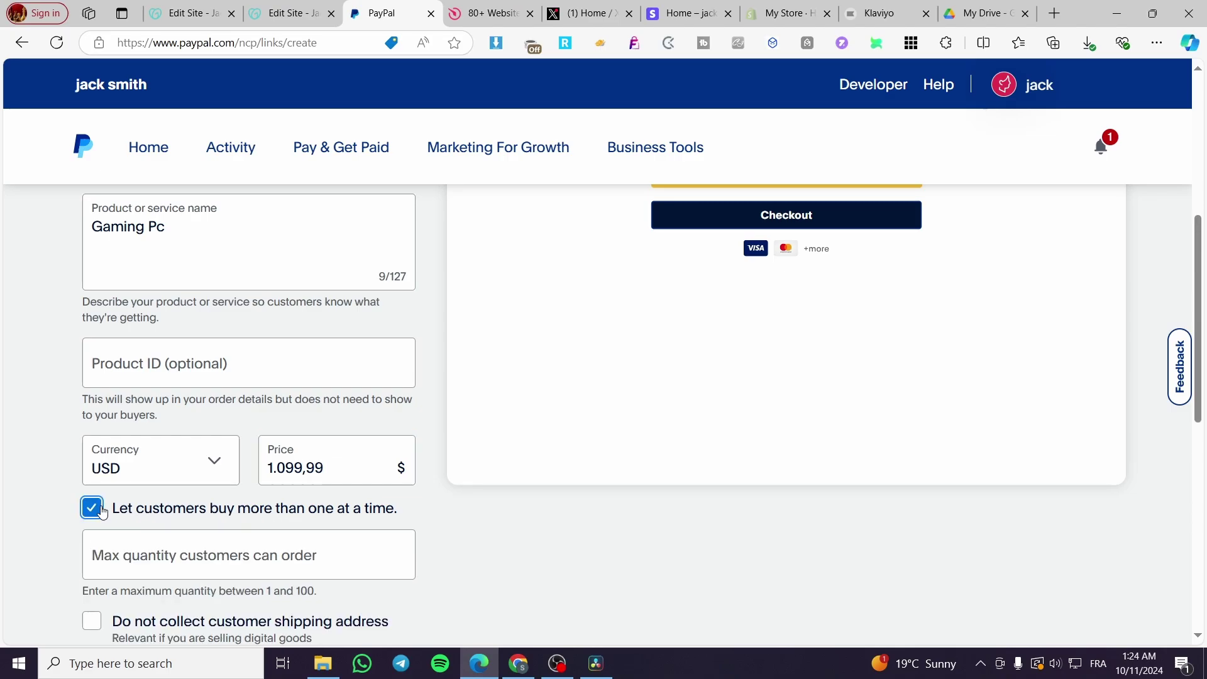
scroll(681, 520, "up", 6)
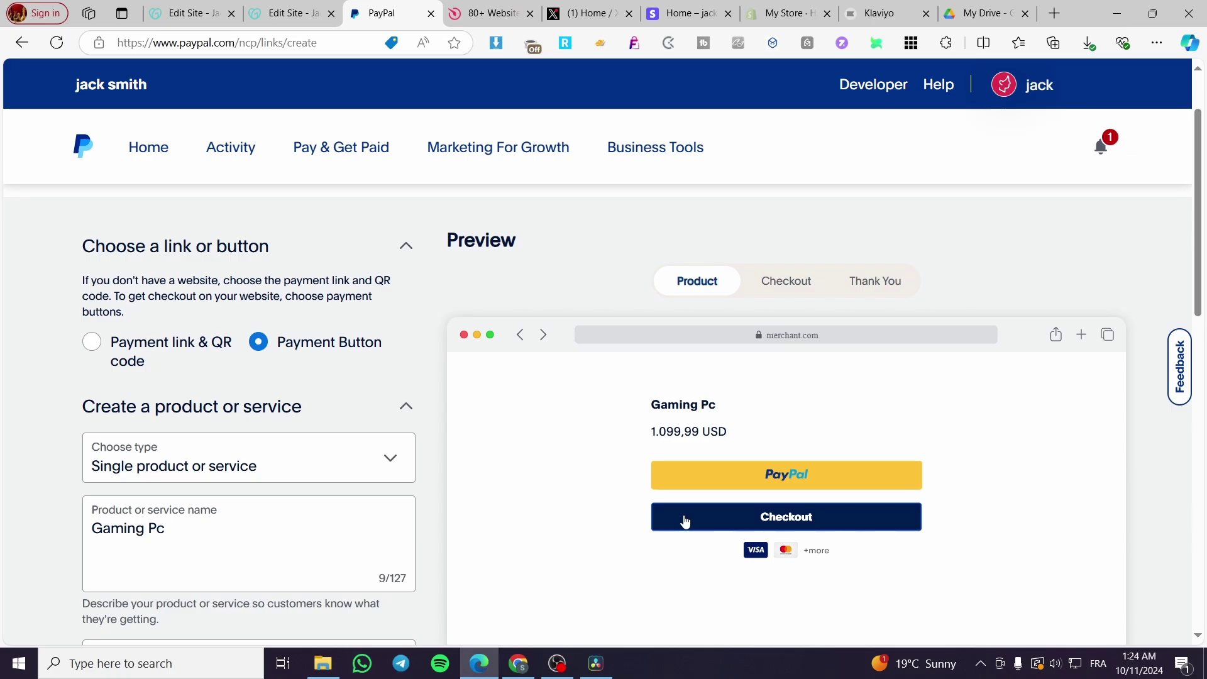
scroll(520, 501, "down", 4)
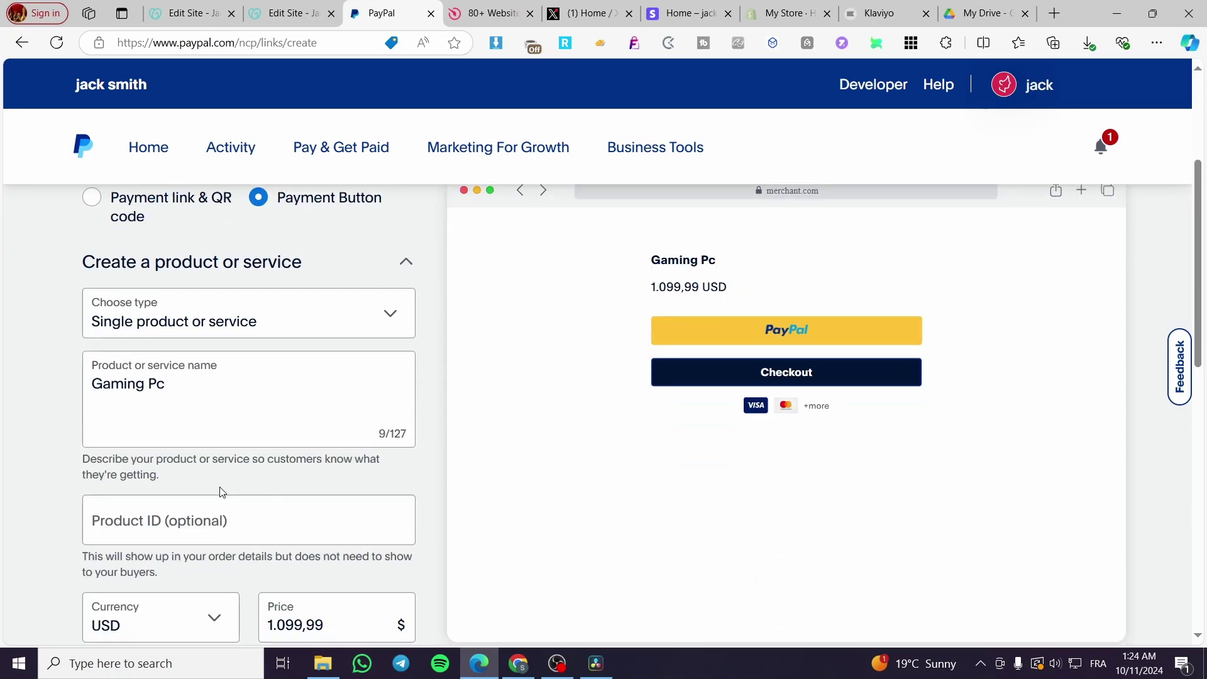
scroll(223, 490, "down", 5)
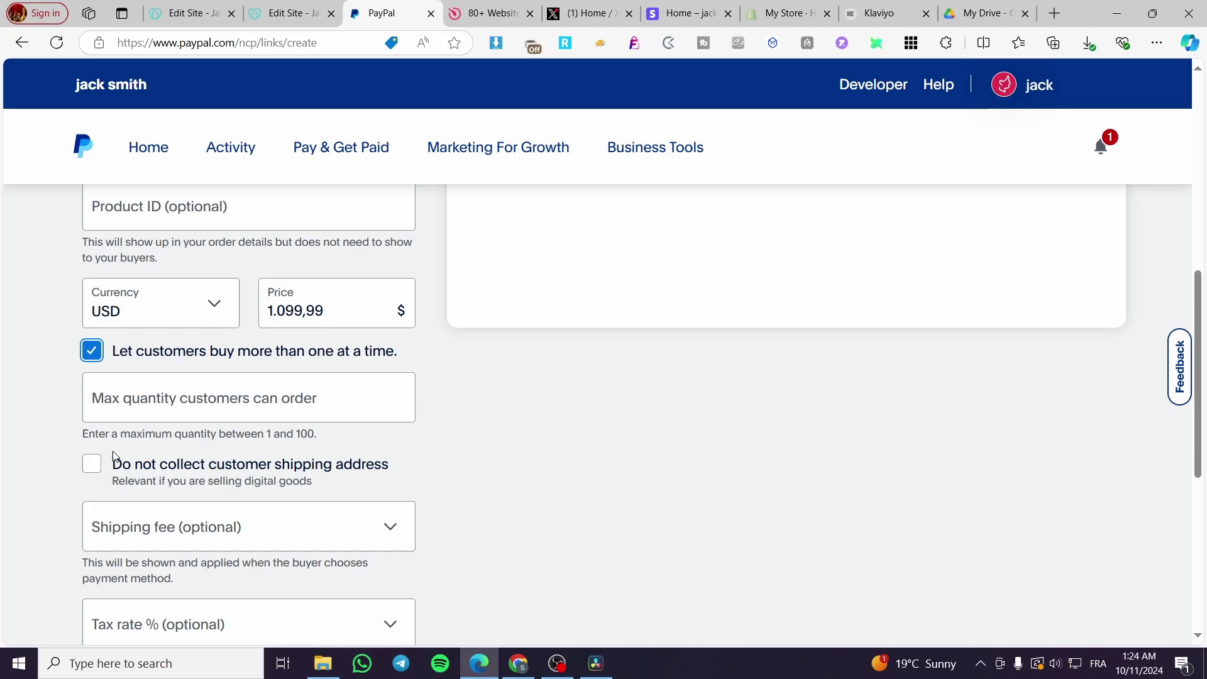
left_click(201, 394)
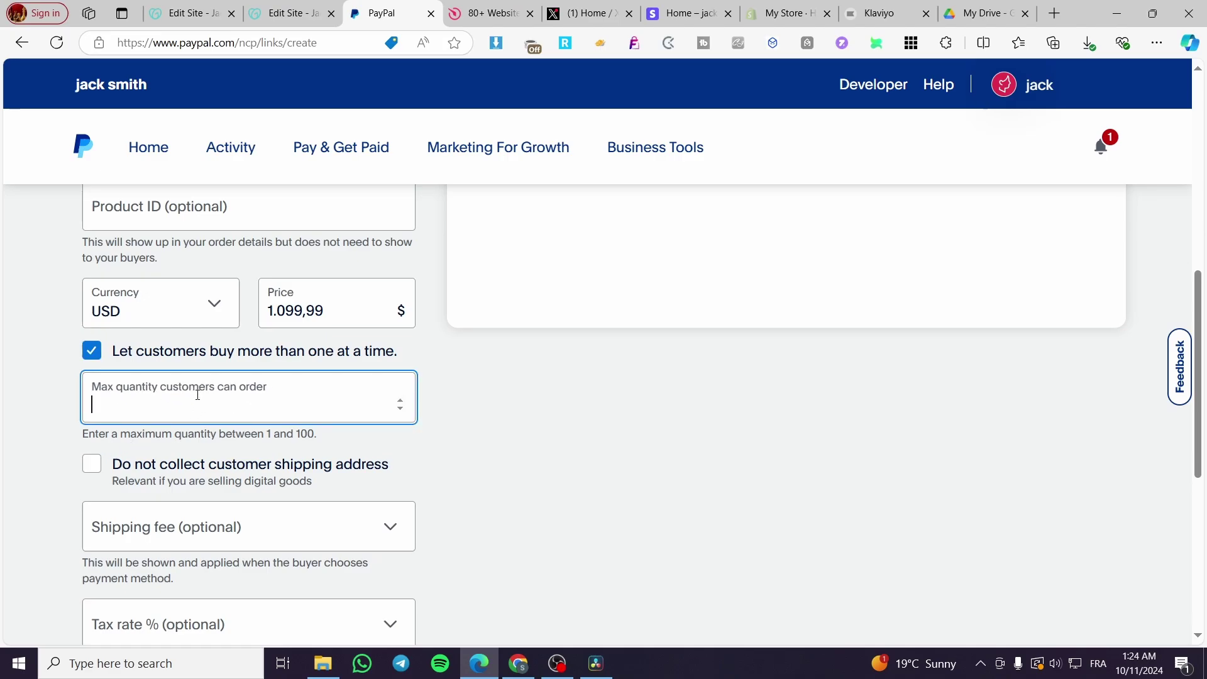
left_click(607, 365)
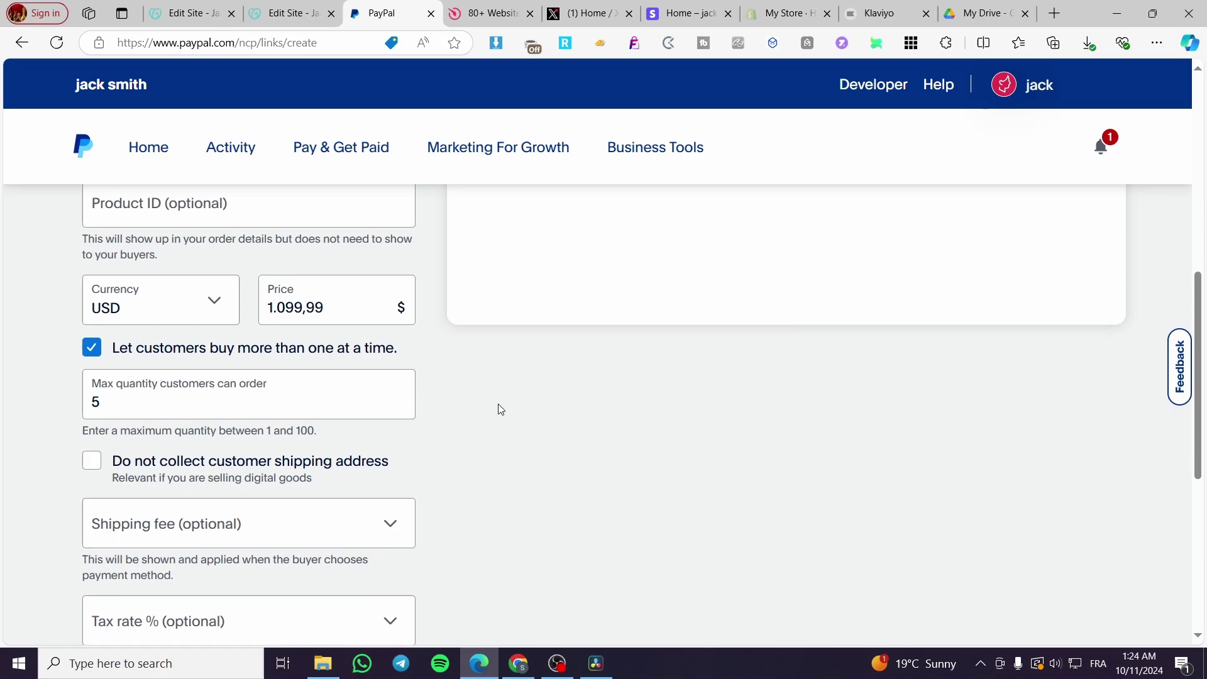
Step: Use a specific shipping fee of 100,00 for the button
scroll(500, 409, "down", 1)
left_click(289, 460)
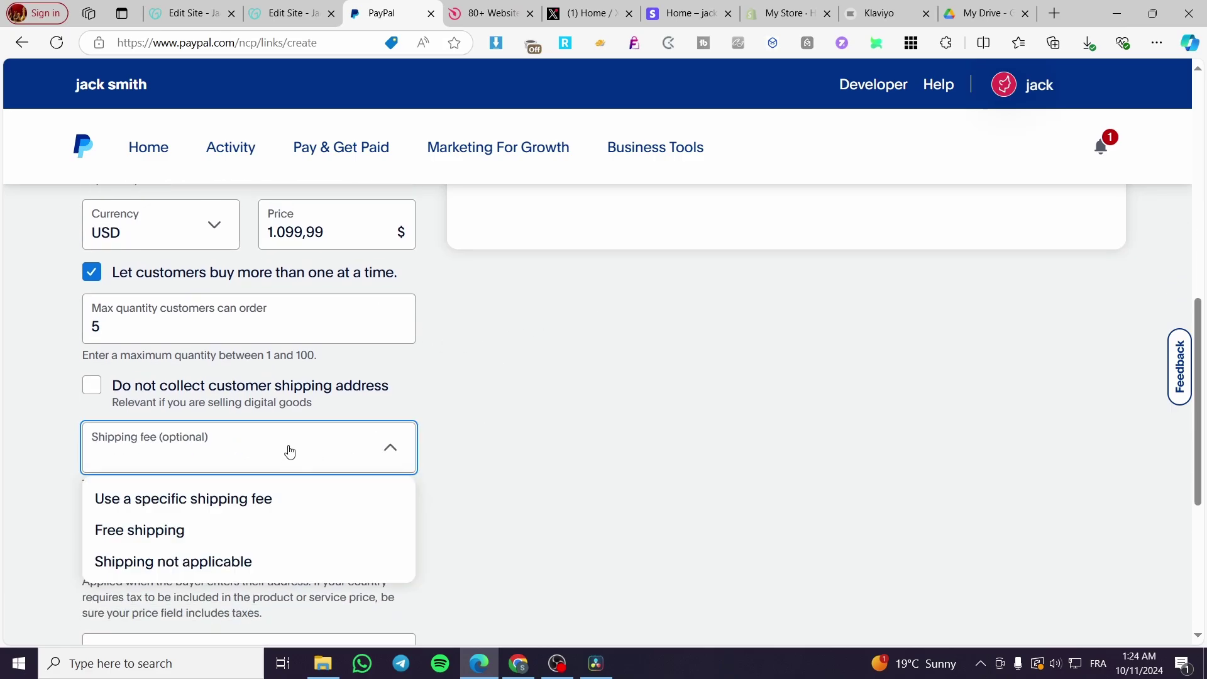
left_click(140, 507)
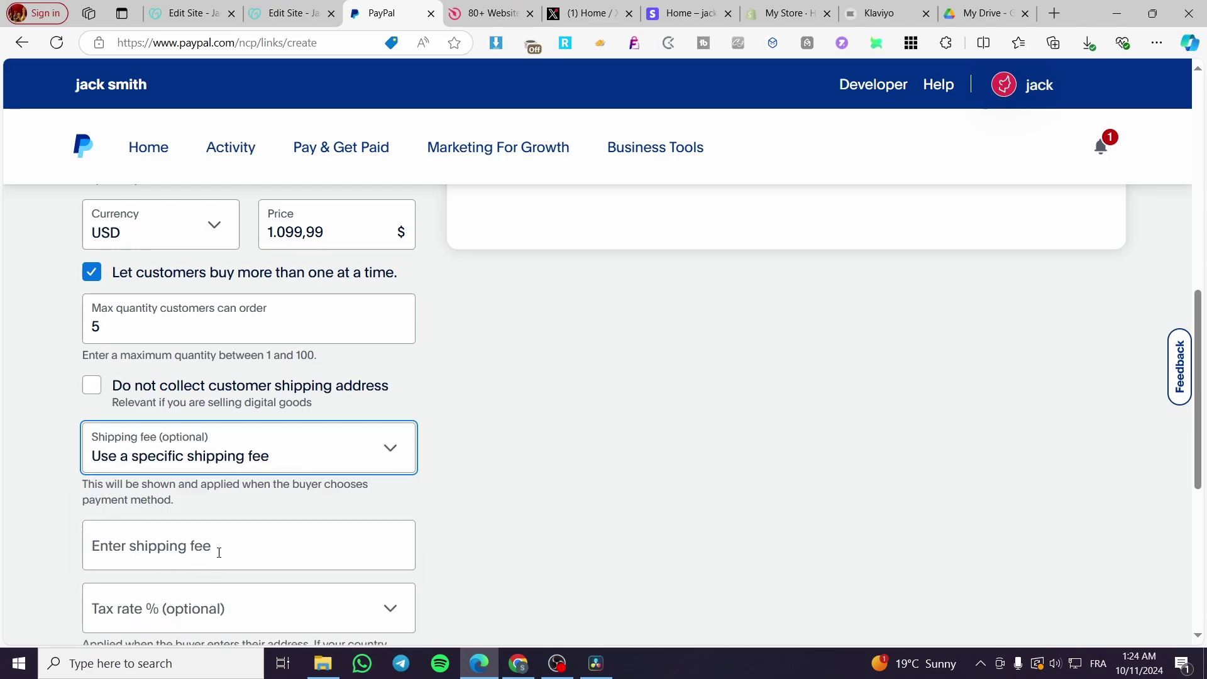
scroll(219, 552, "down", 2)
left_click(247, 397)
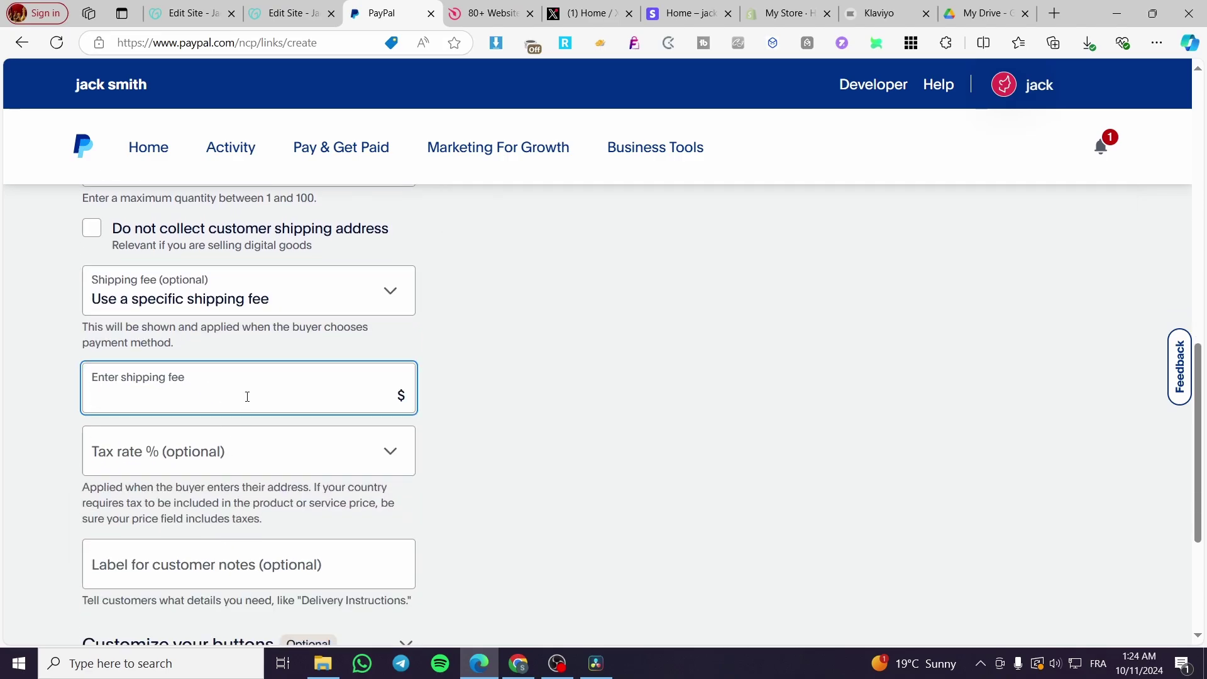
scroll(230, 387, "up", 2)
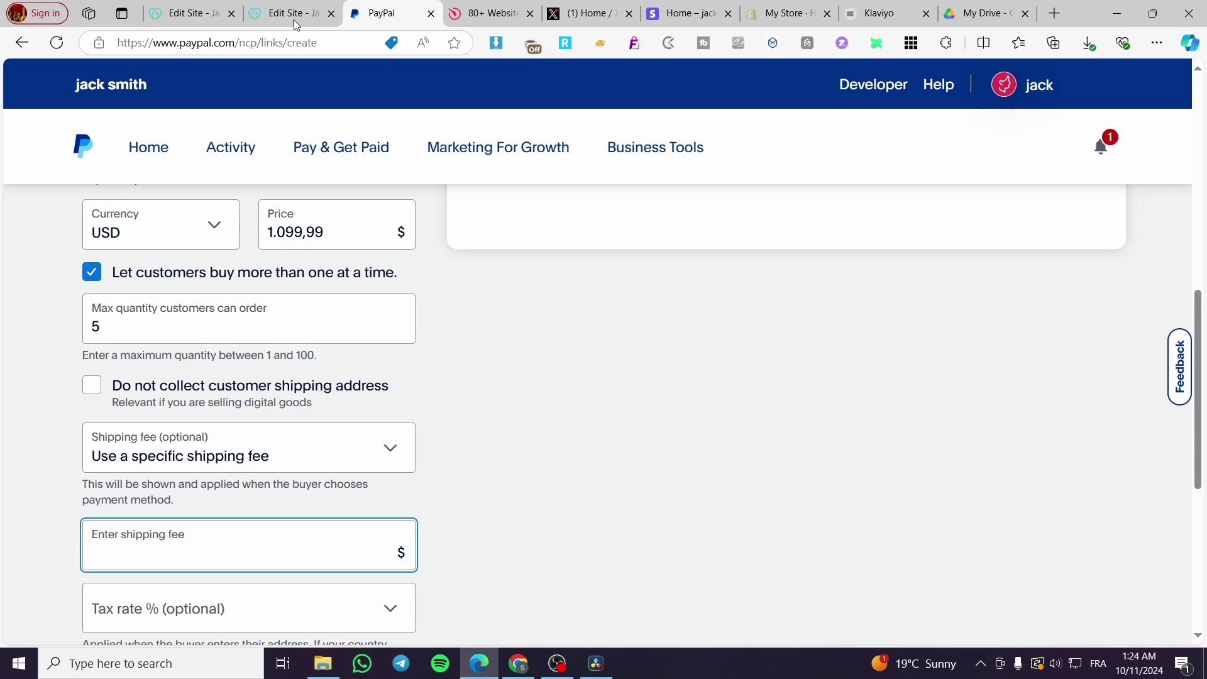
left_click(286, 13)
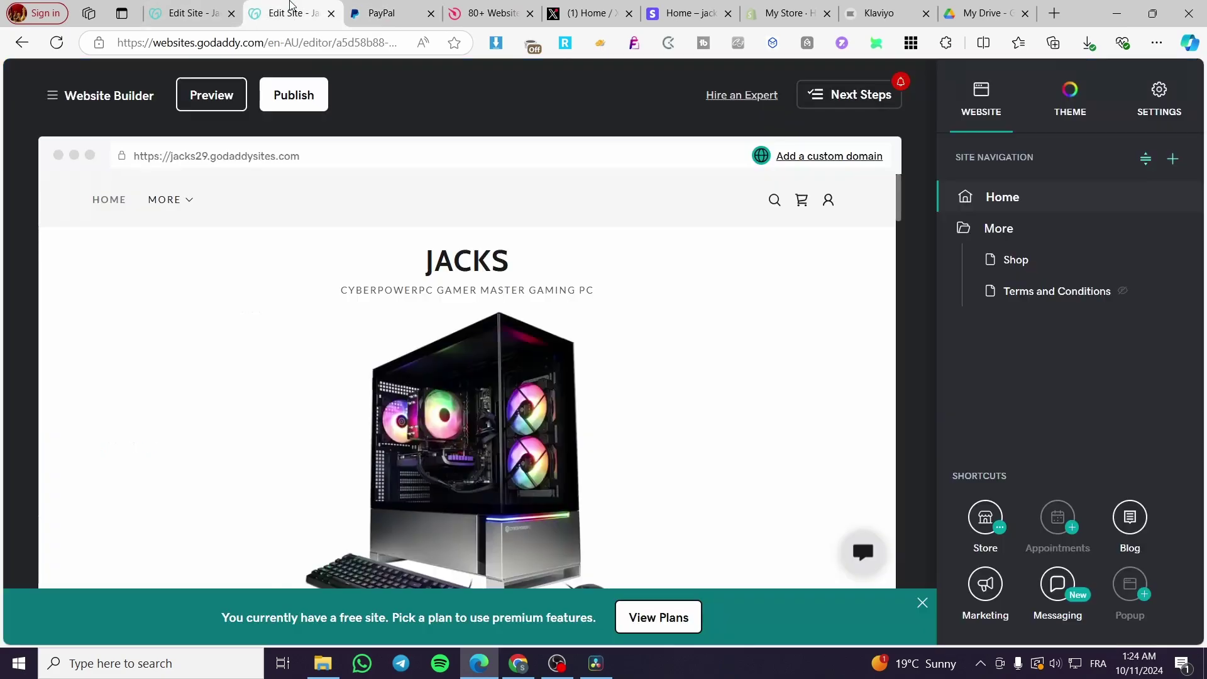
left_click(381, 14)
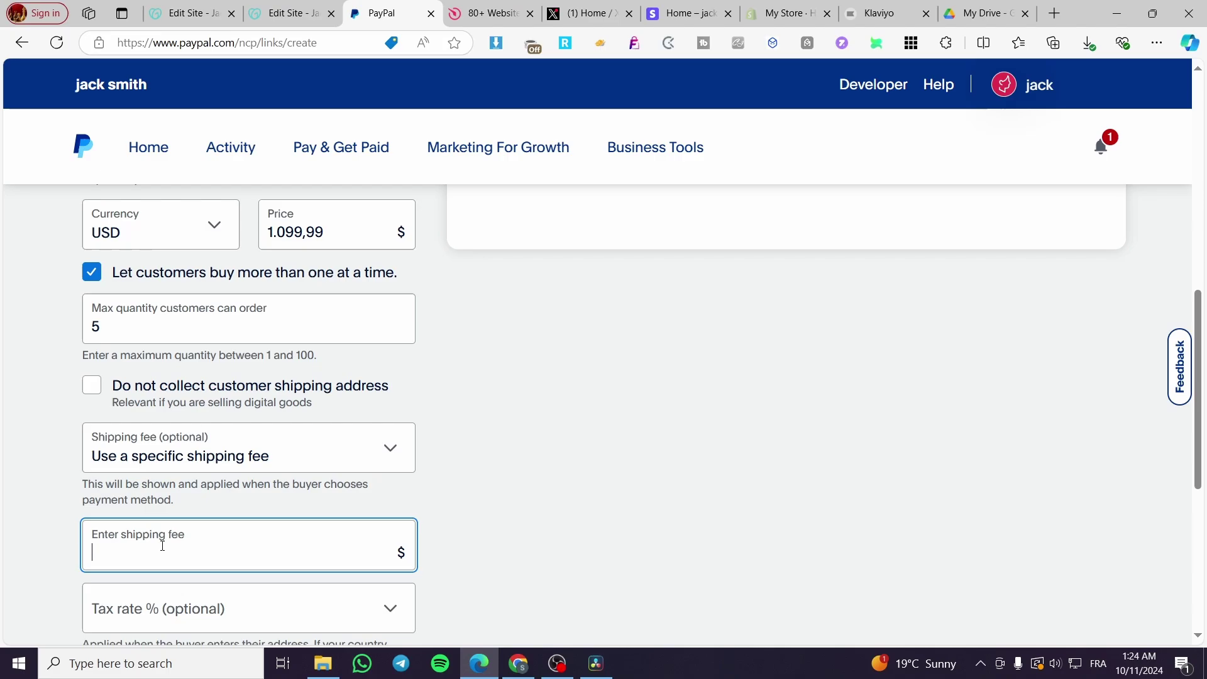
type("100")
left_click(609, 523)
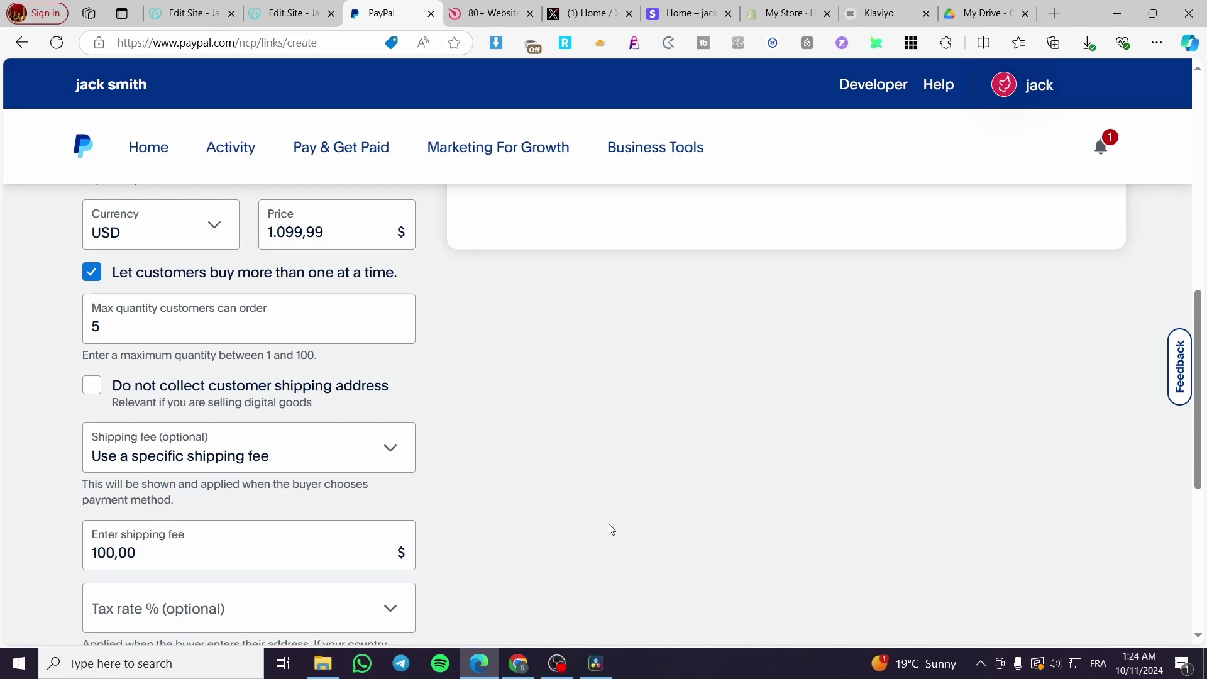
scroll(583, 515, "up", 7)
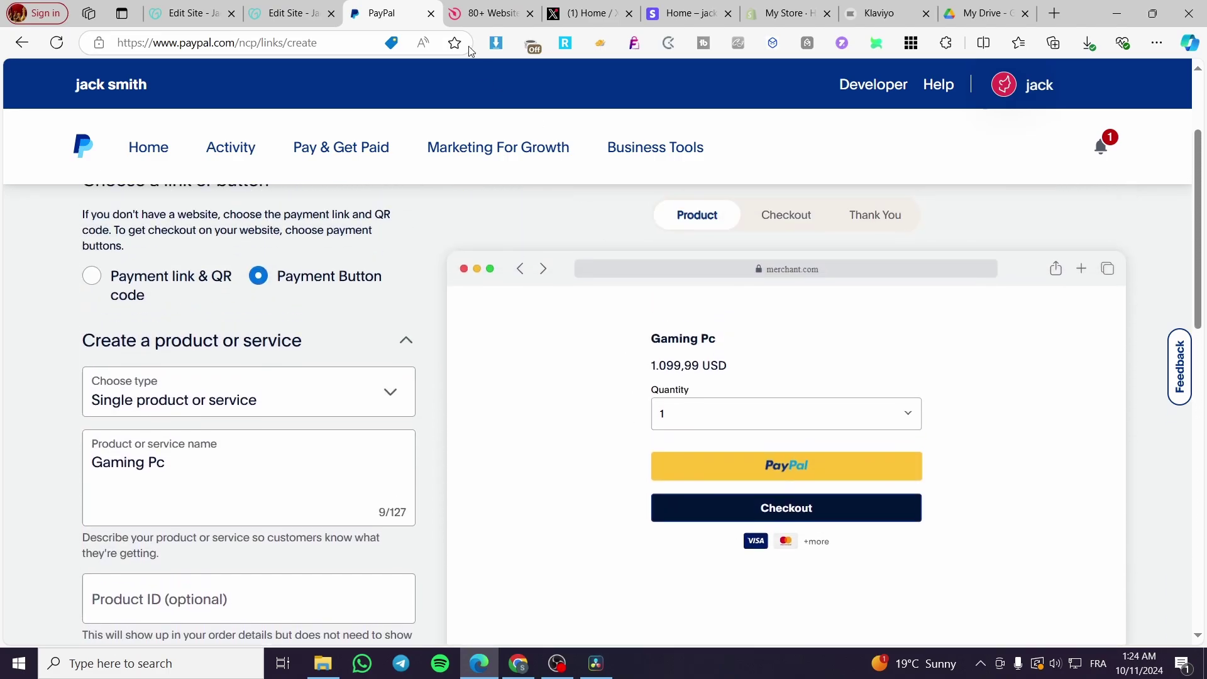
Step: Set the tax rate to Taxes not applicable
left_click(293, 13)
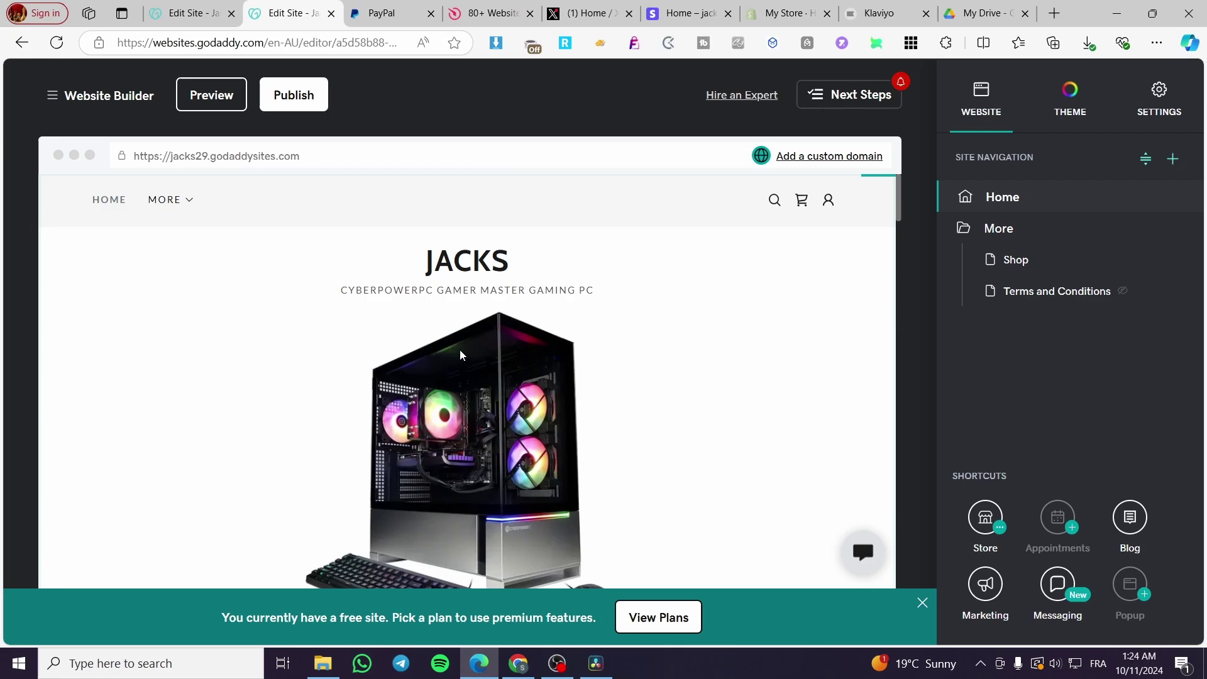
left_click(399, 12)
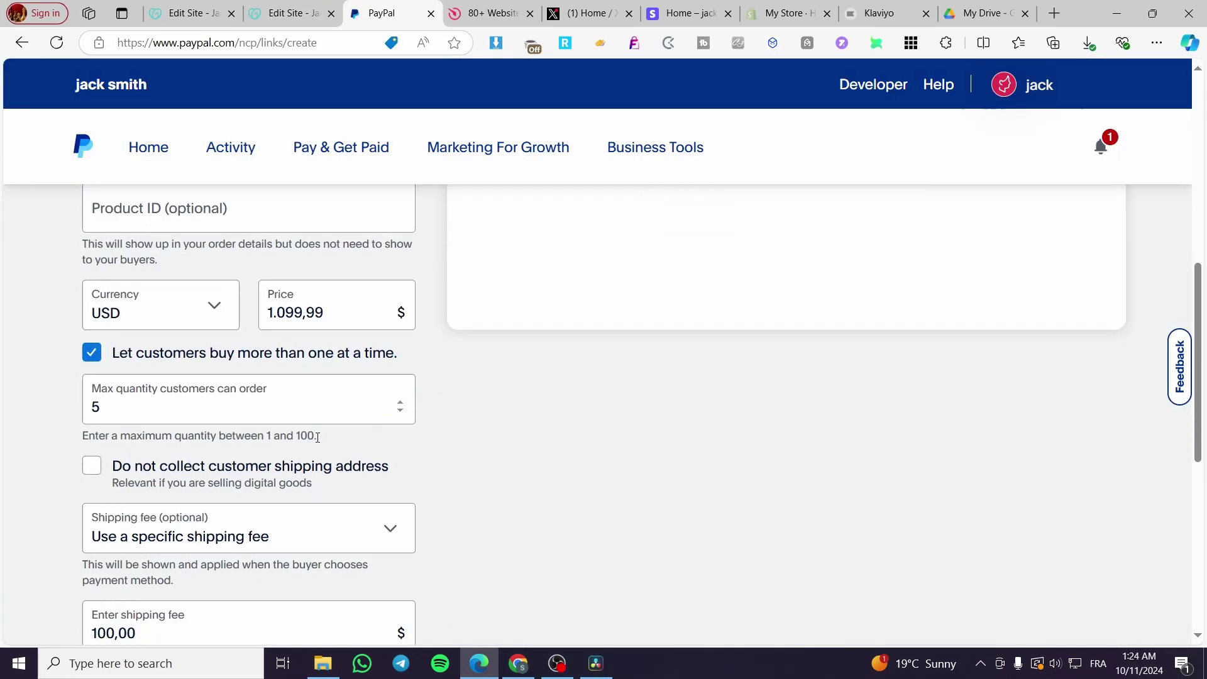
scroll(266, 532, "down", 4)
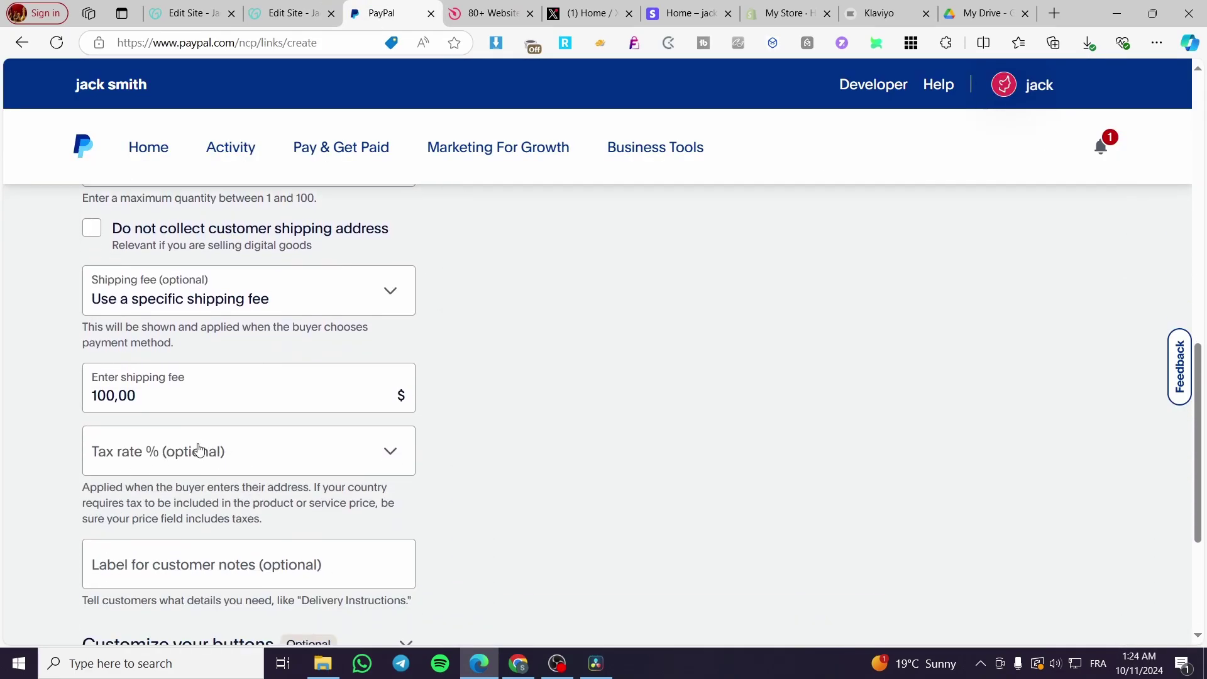
left_click(125, 463)
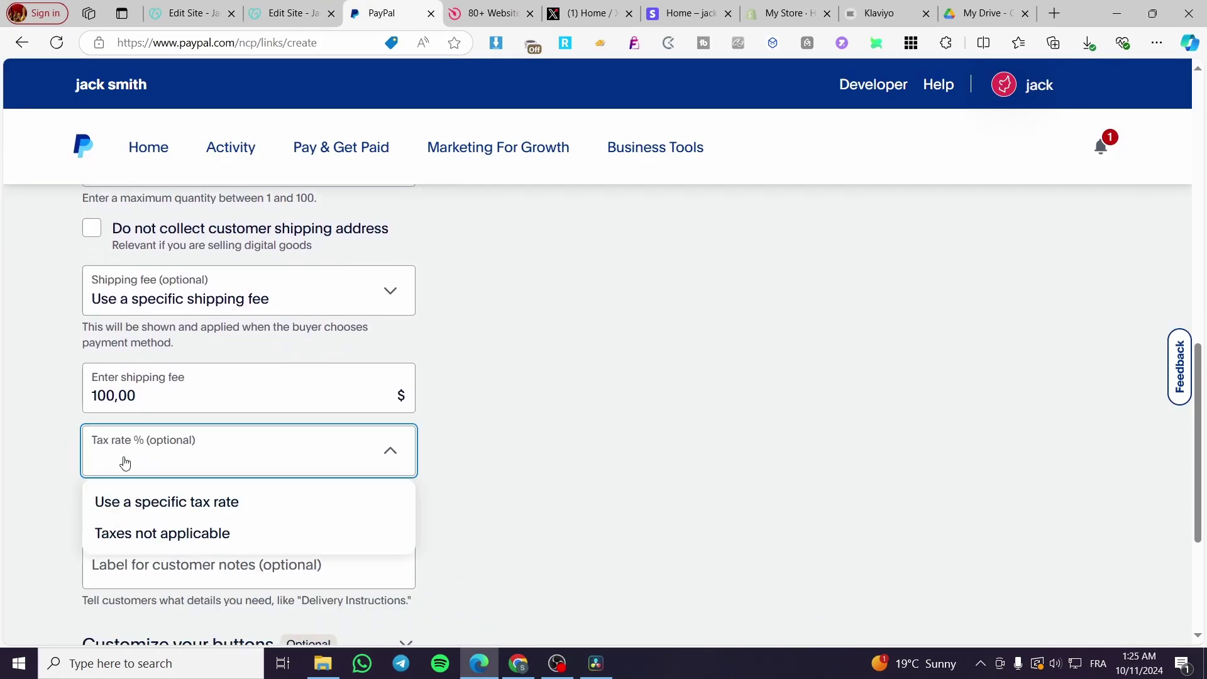
left_click(142, 533)
scroll(573, 471, "down", 4)
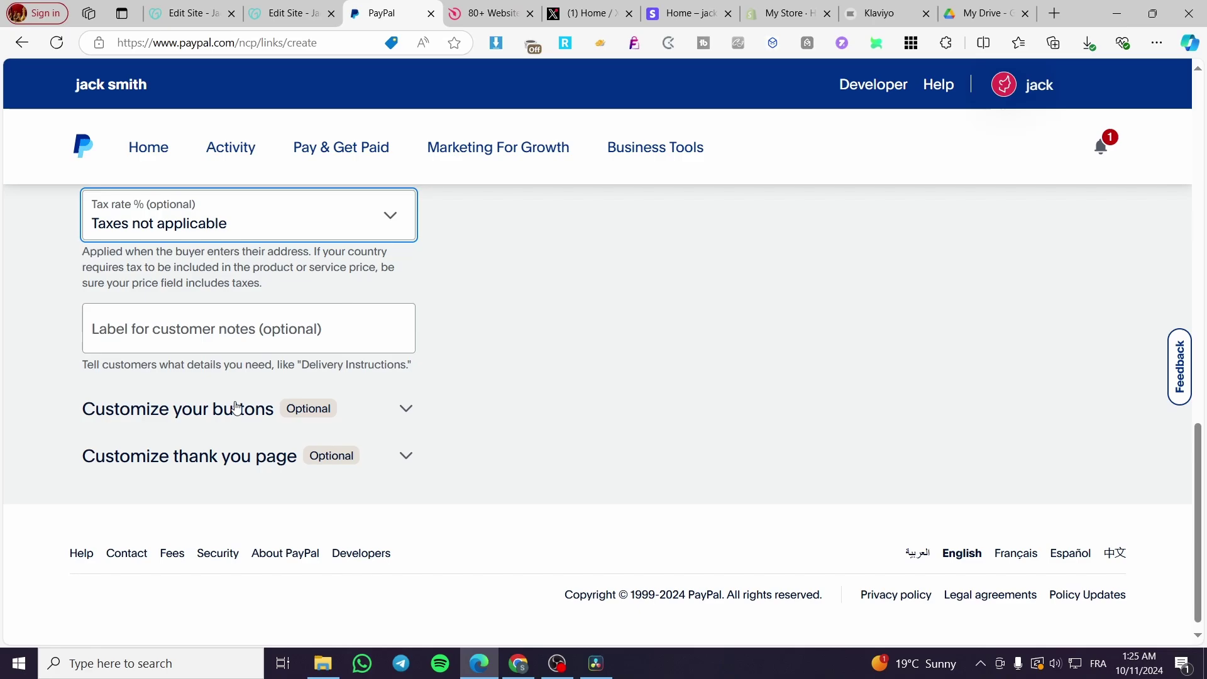
Step: Compare the single Buy Now button with stacked buttons, keeping stacked buttons
left_click(189, 416)
scroll(472, 453, "down", 2)
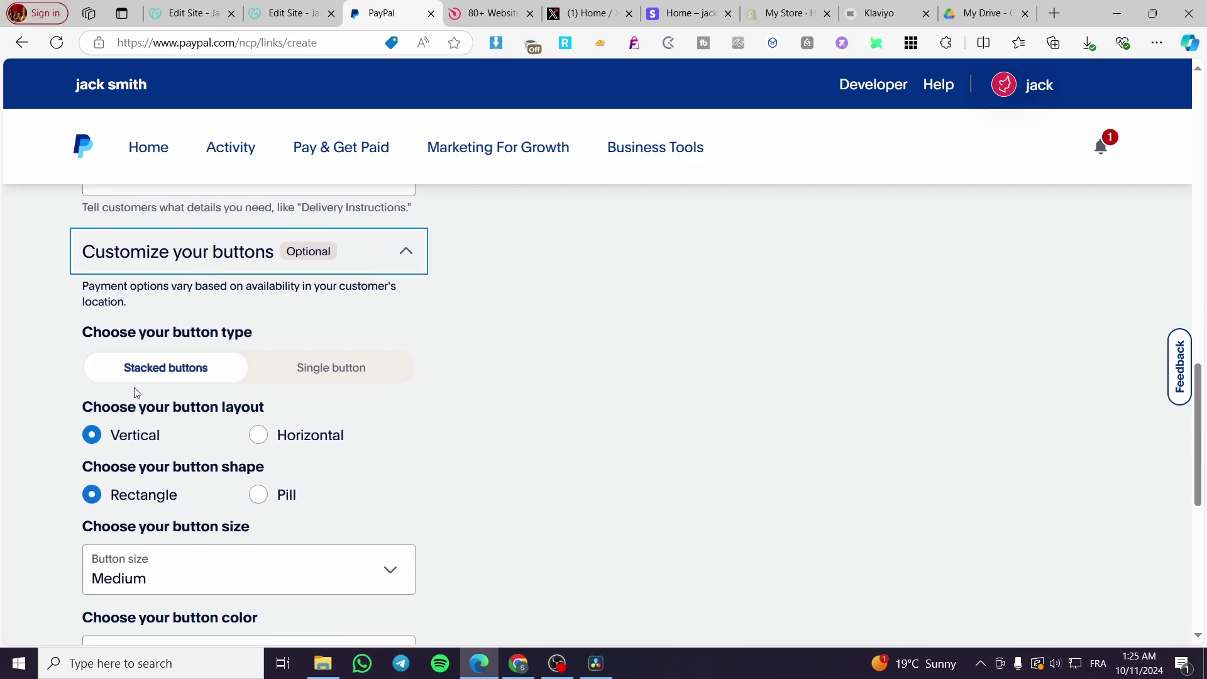
left_click(330, 378)
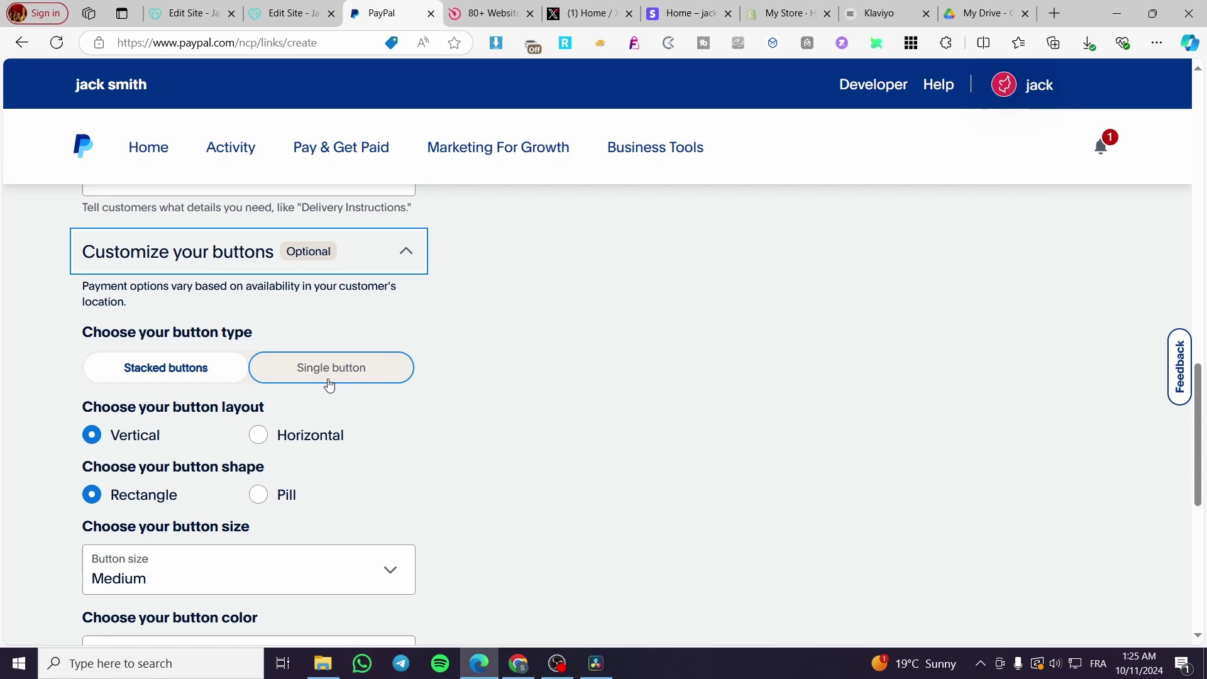
left_click(237, 370)
scroll(330, 396, "up", 10)
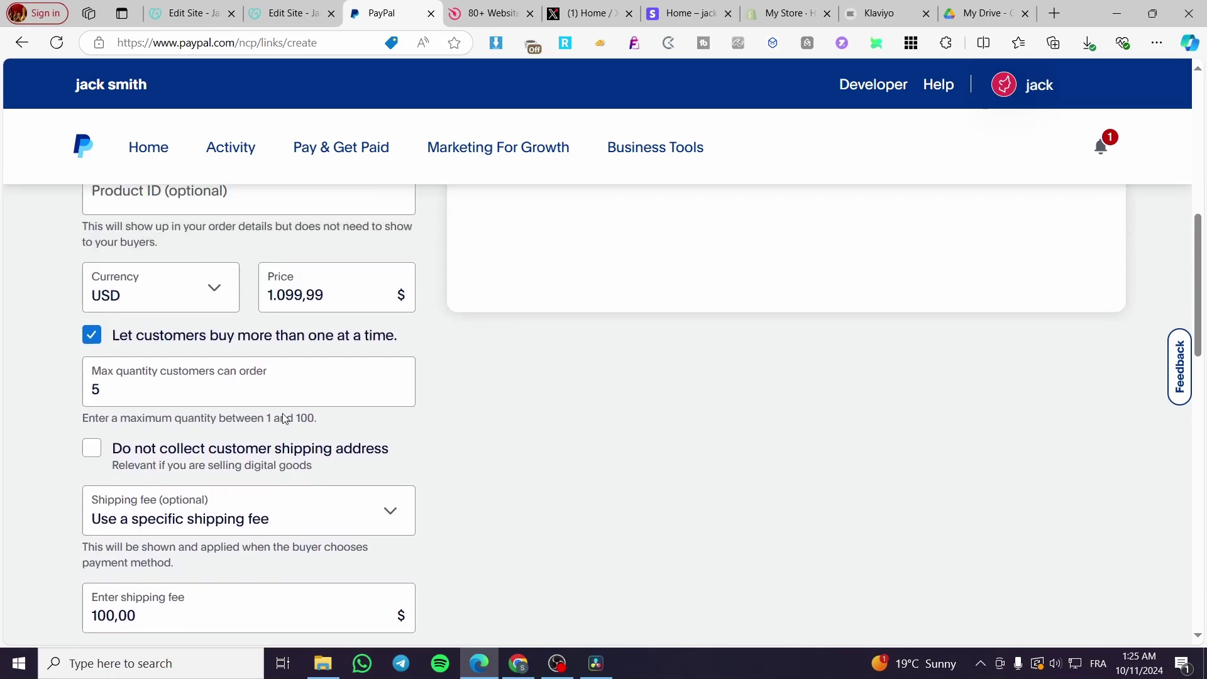
scroll(330, 397, "up", 5)
left_click(406, 426)
scroll(396, 453, "down", 4)
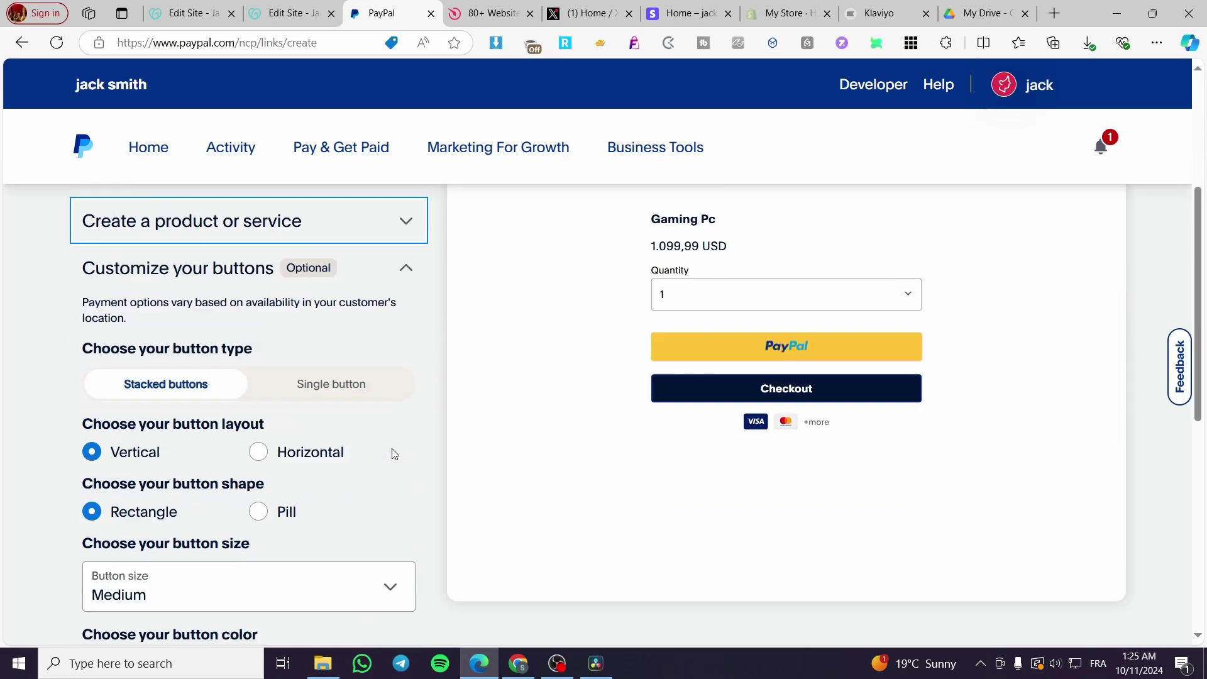
left_click(332, 346)
scroll(717, 385, "up", 3)
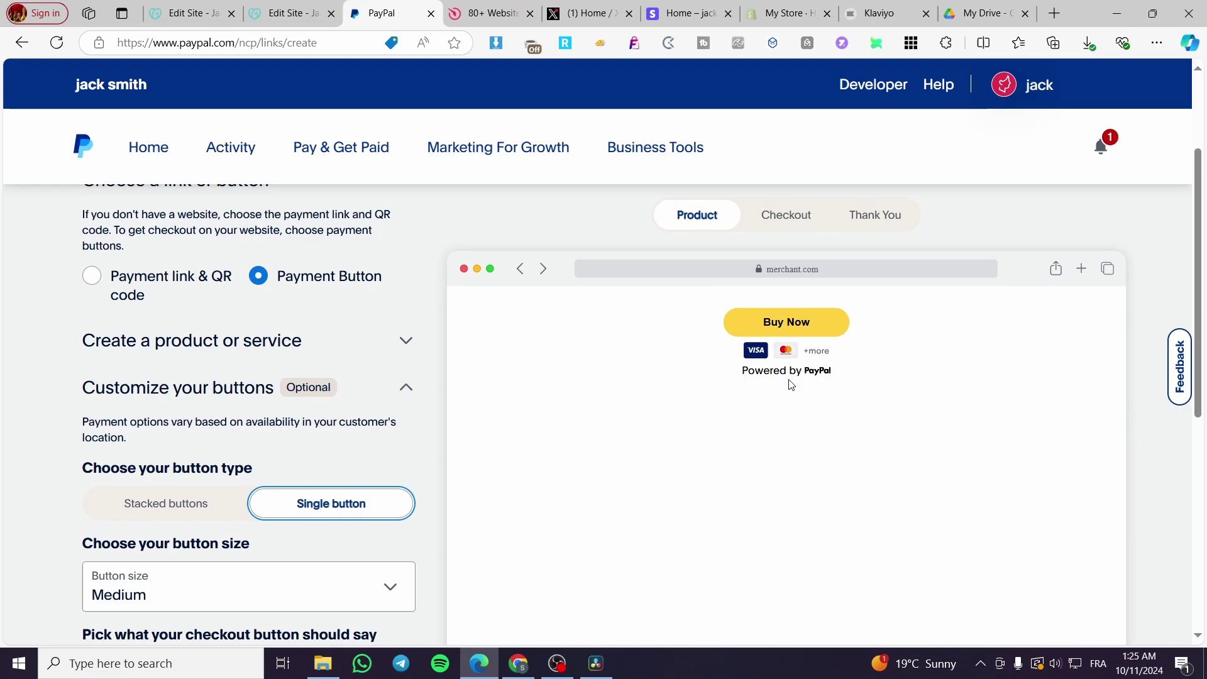
left_click(178, 502)
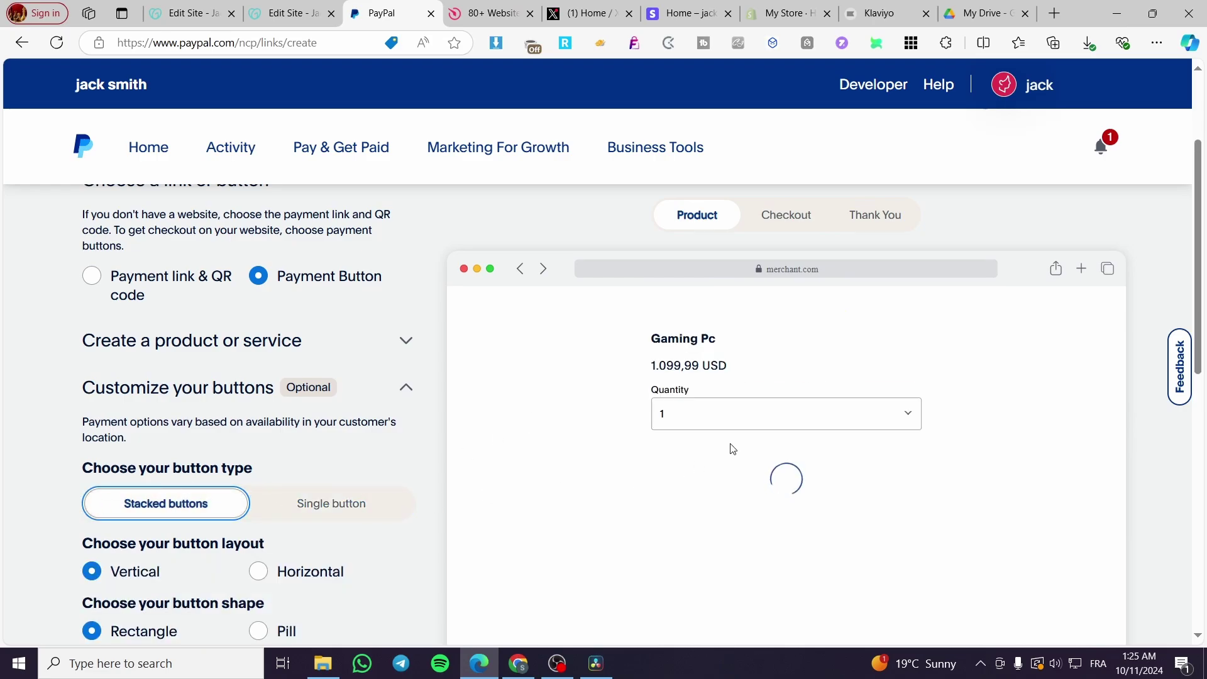
left_click(305, 506)
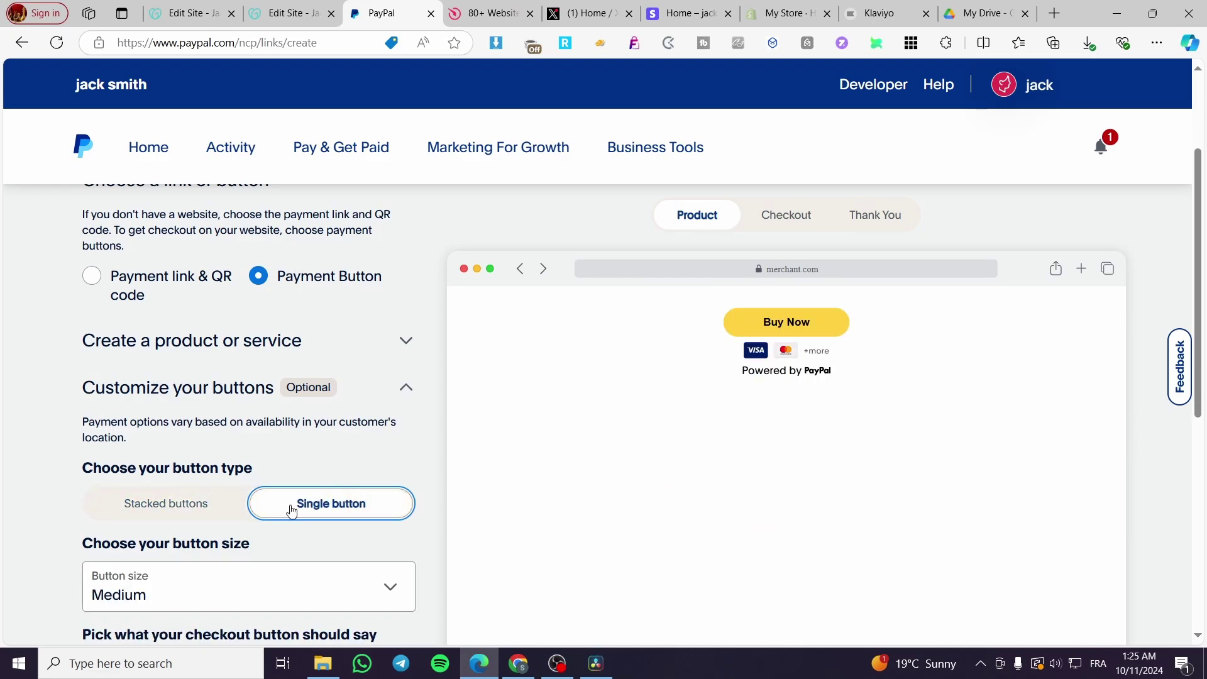
left_click(236, 504)
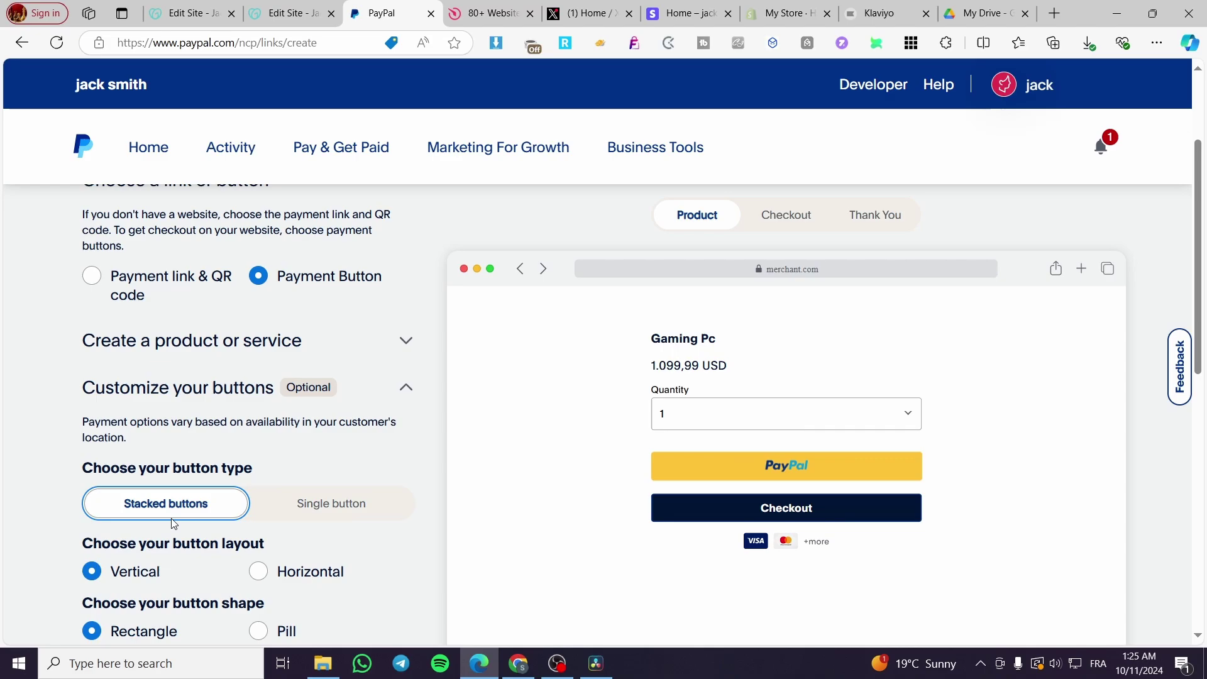
Step: Lay out the buttons vertically with a pill shape
scroll(250, 507, "down", 3)
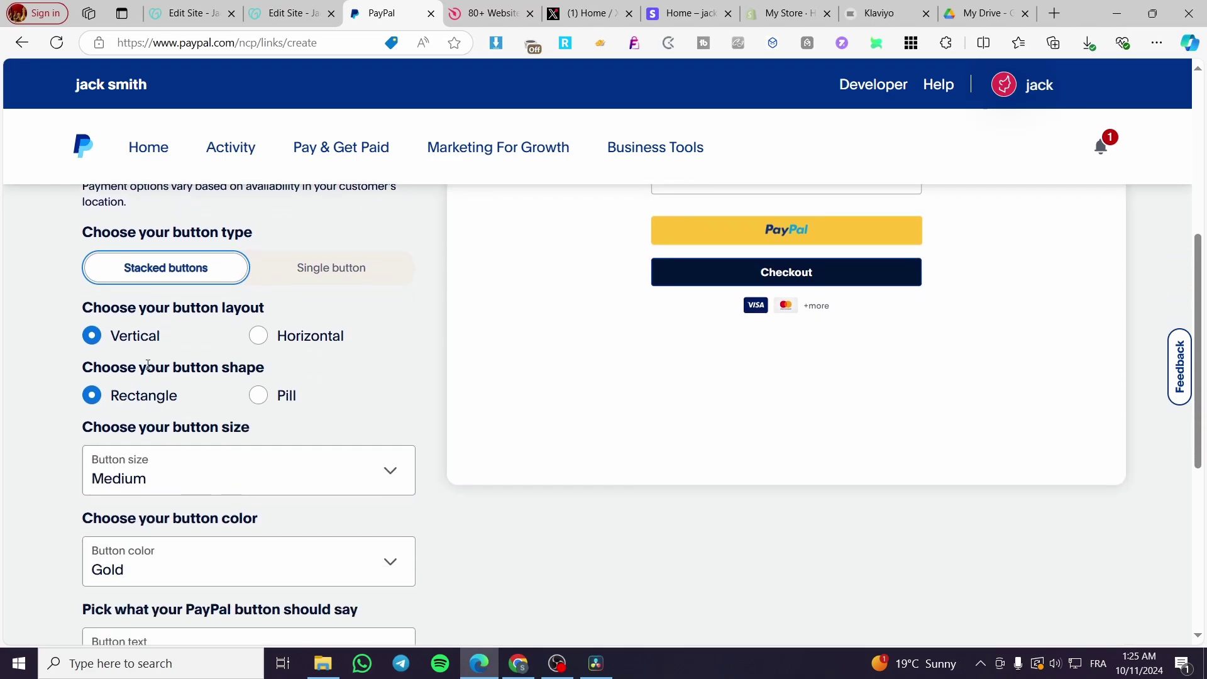
left_click(259, 339)
scroll(189, 377, "up", 1)
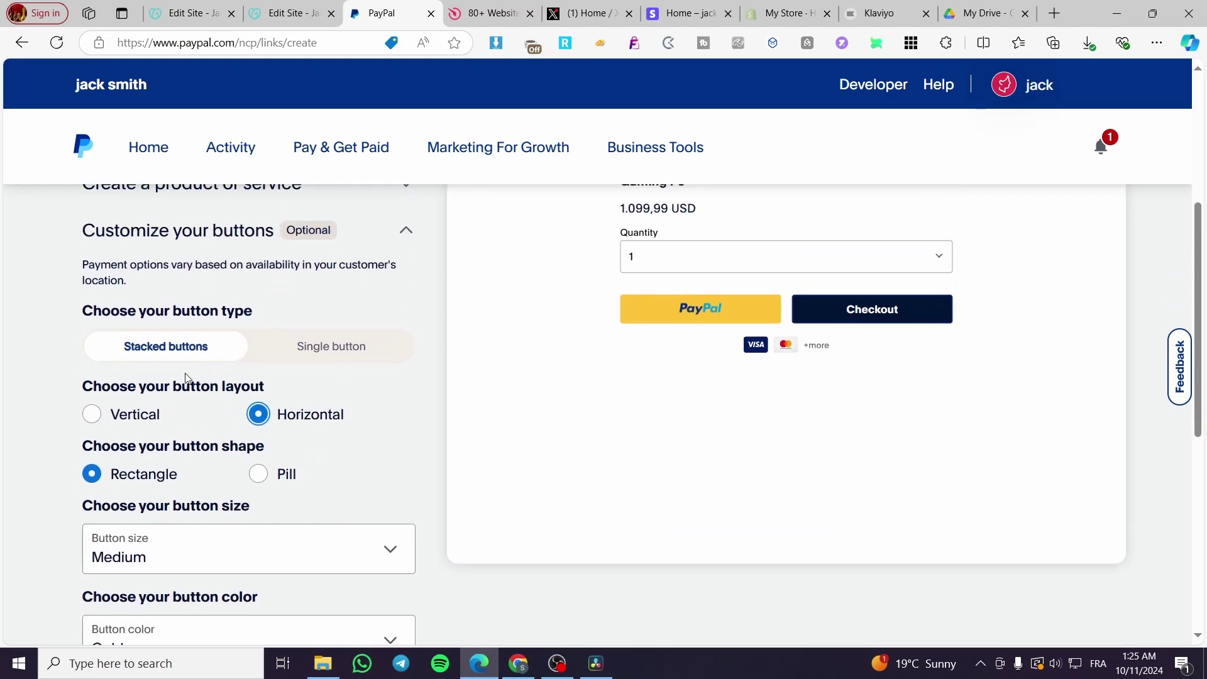
left_click(134, 421)
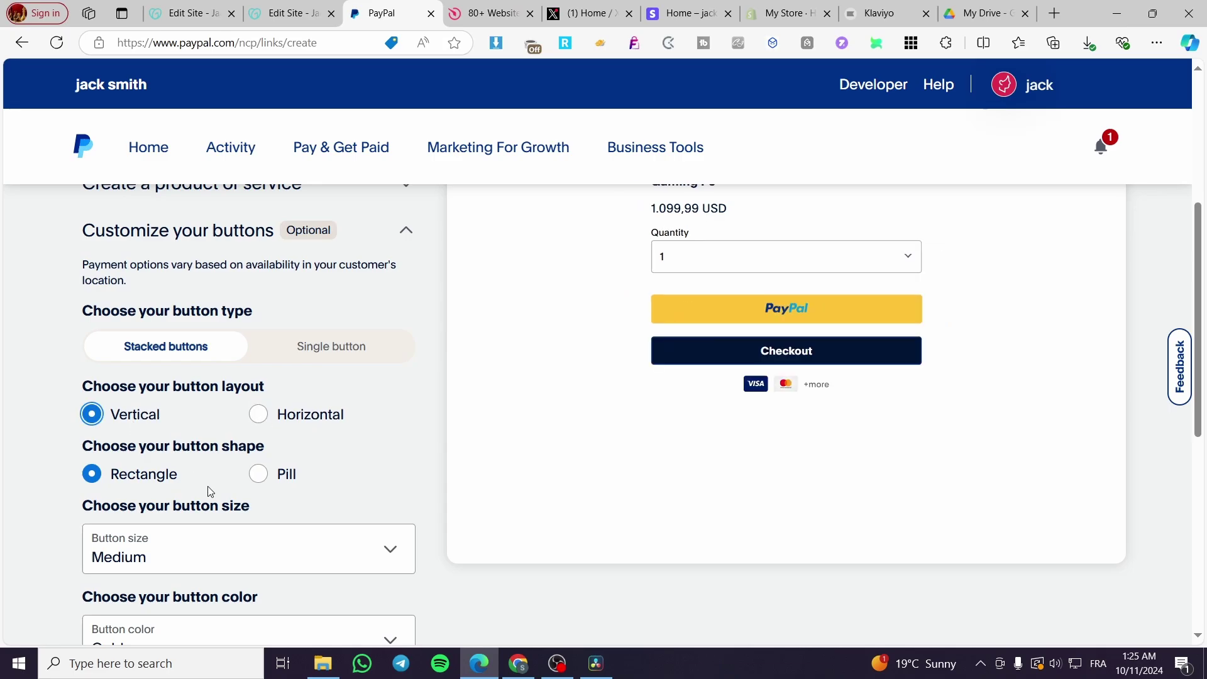
left_click(286, 479)
left_click(144, 481)
left_click(260, 481)
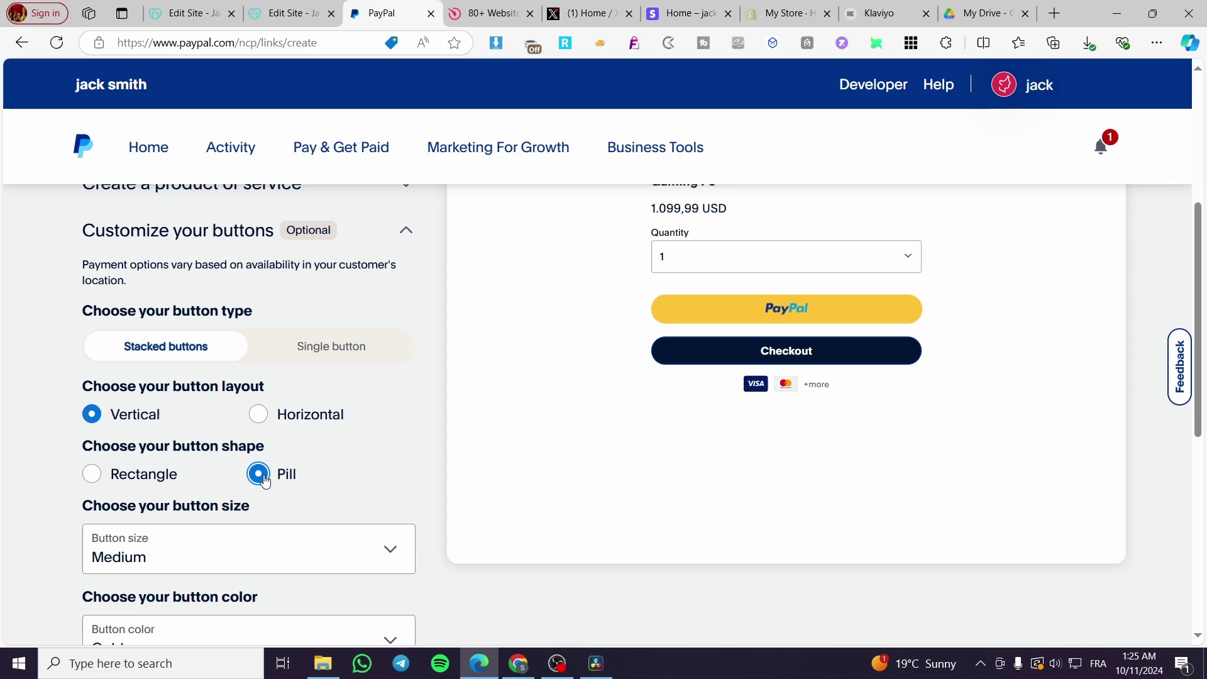
Step: Keep PayPal as the button text in medium gold style
scroll(173, 457, "down", 2)
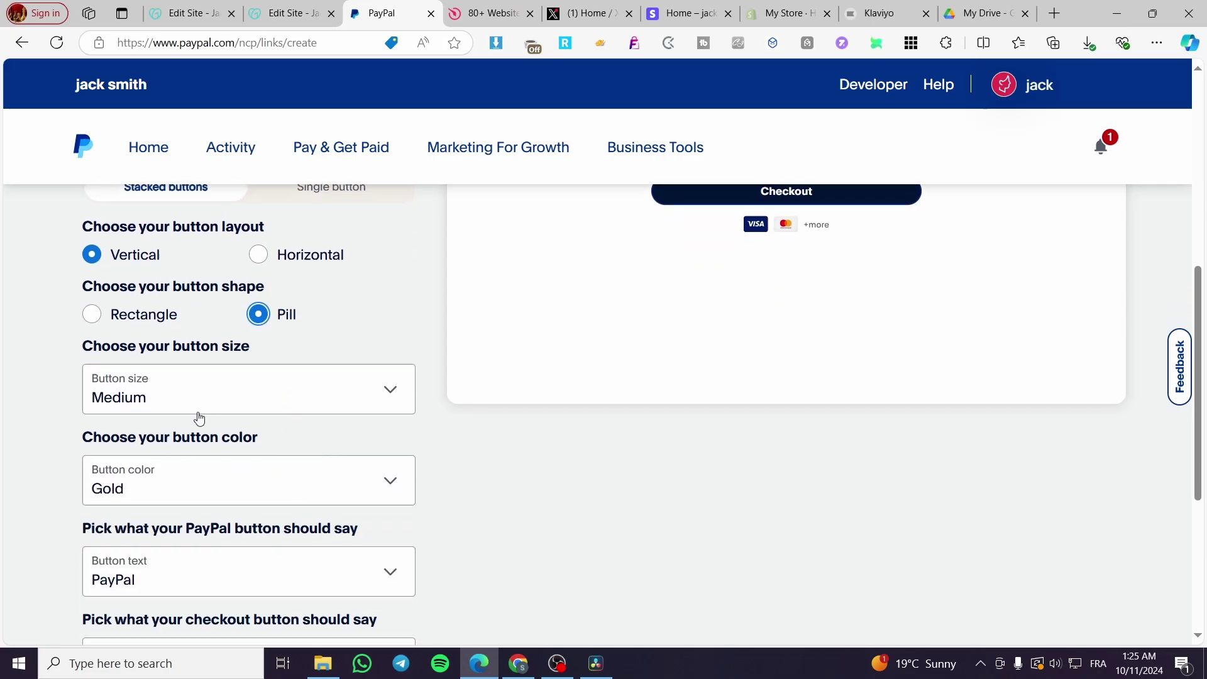
scroll(197, 417, "down", 1)
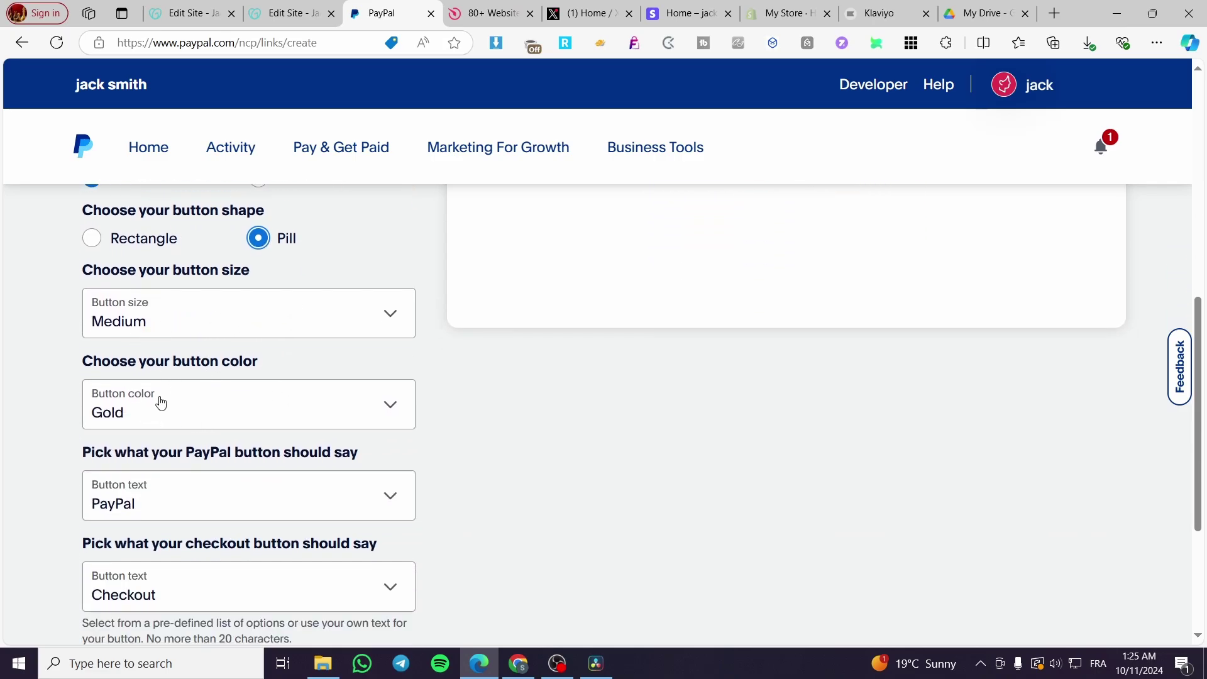
scroll(299, 406, "down", 2)
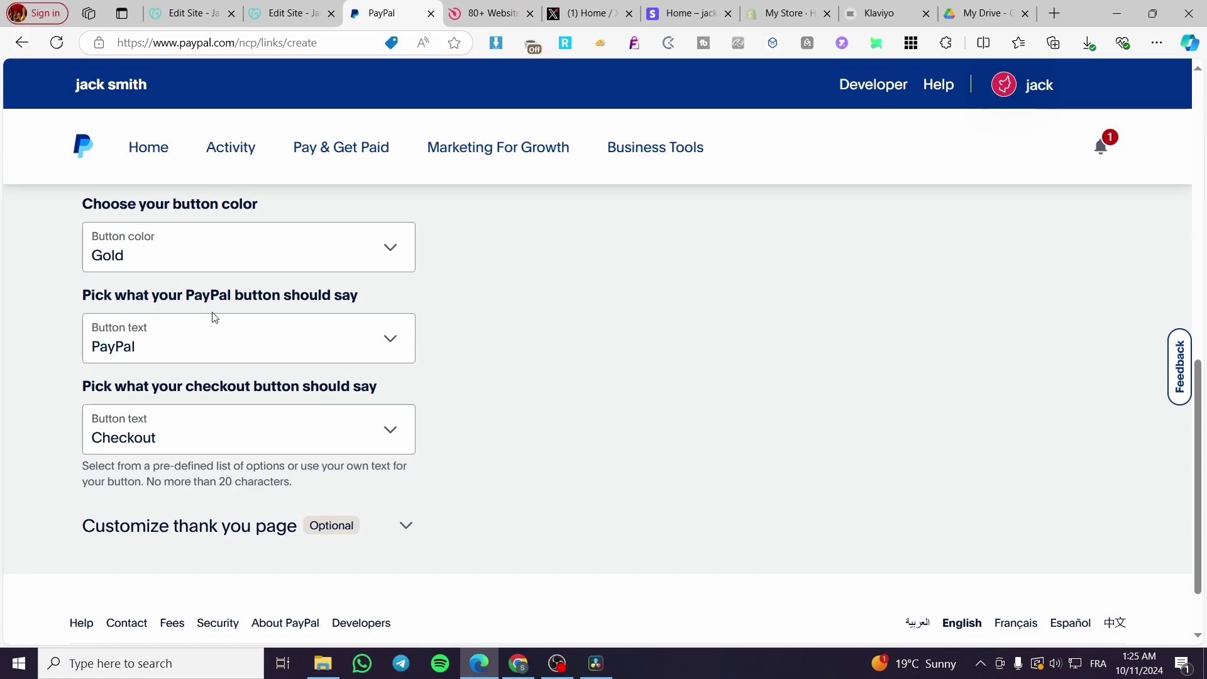
left_click(378, 355)
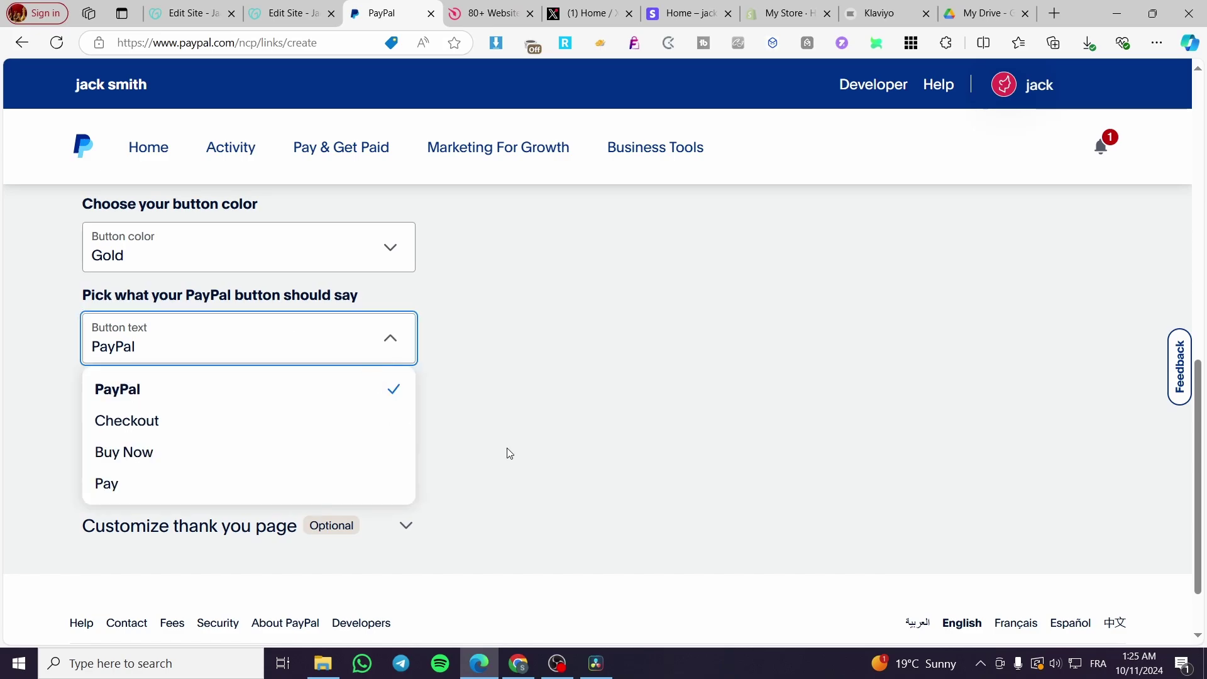
scroll(697, 535, "up", 5)
scroll(315, 485, "down", 6)
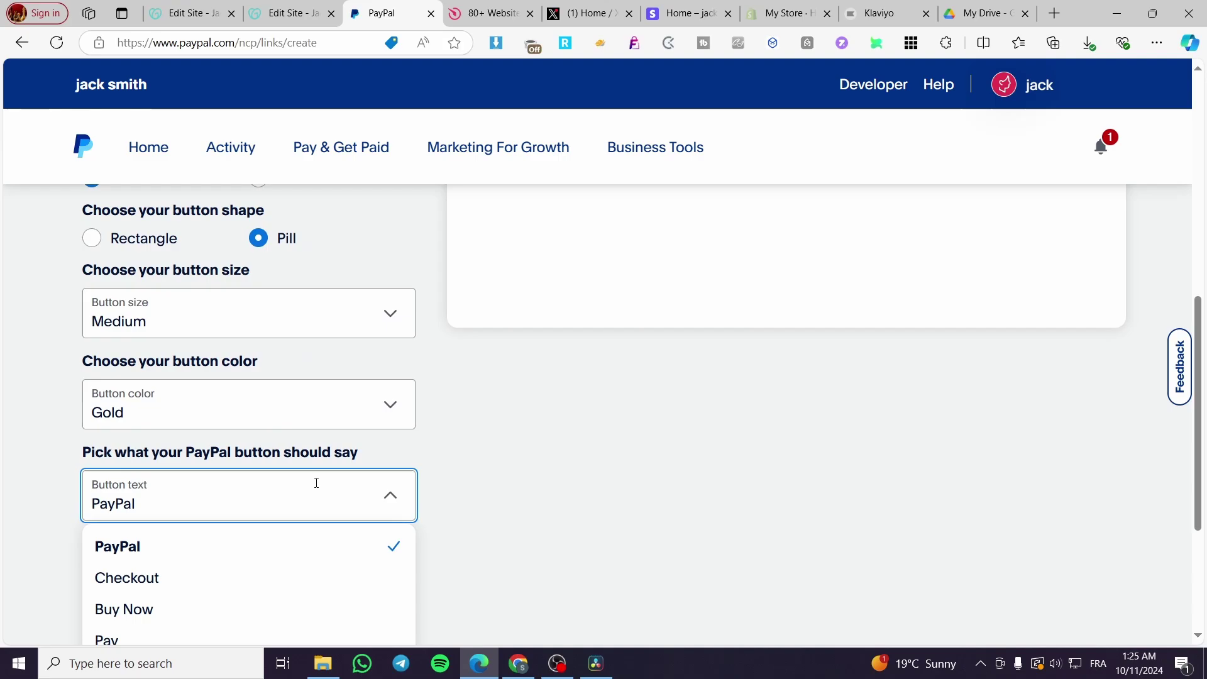
left_click(390, 346)
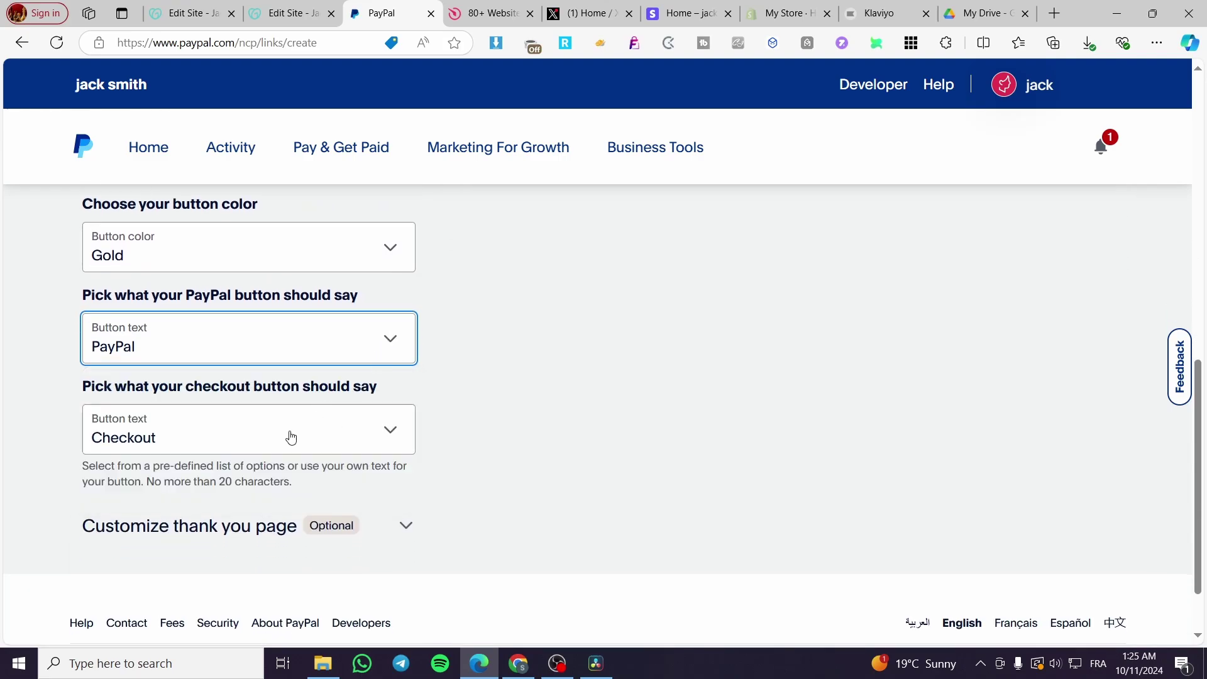
Step: Set the thank-you page's Auto Return URL to No Auto Return
left_click(175, 527)
scroll(476, 536, "down", 4)
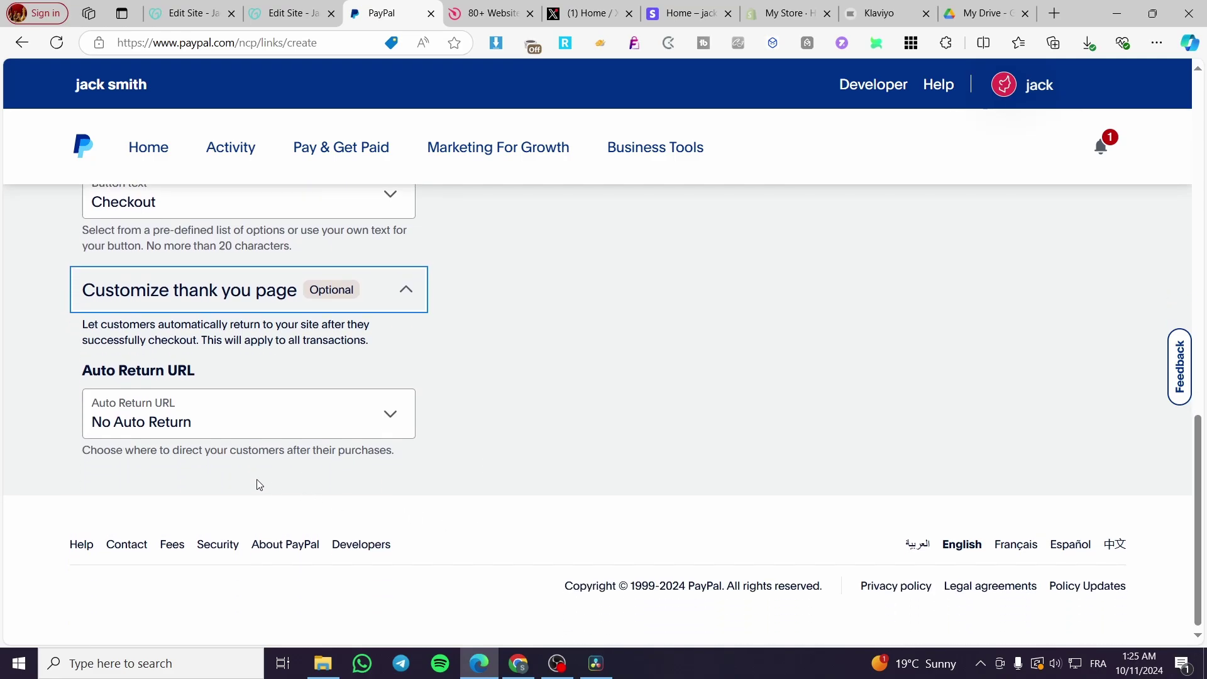
left_click(385, 412)
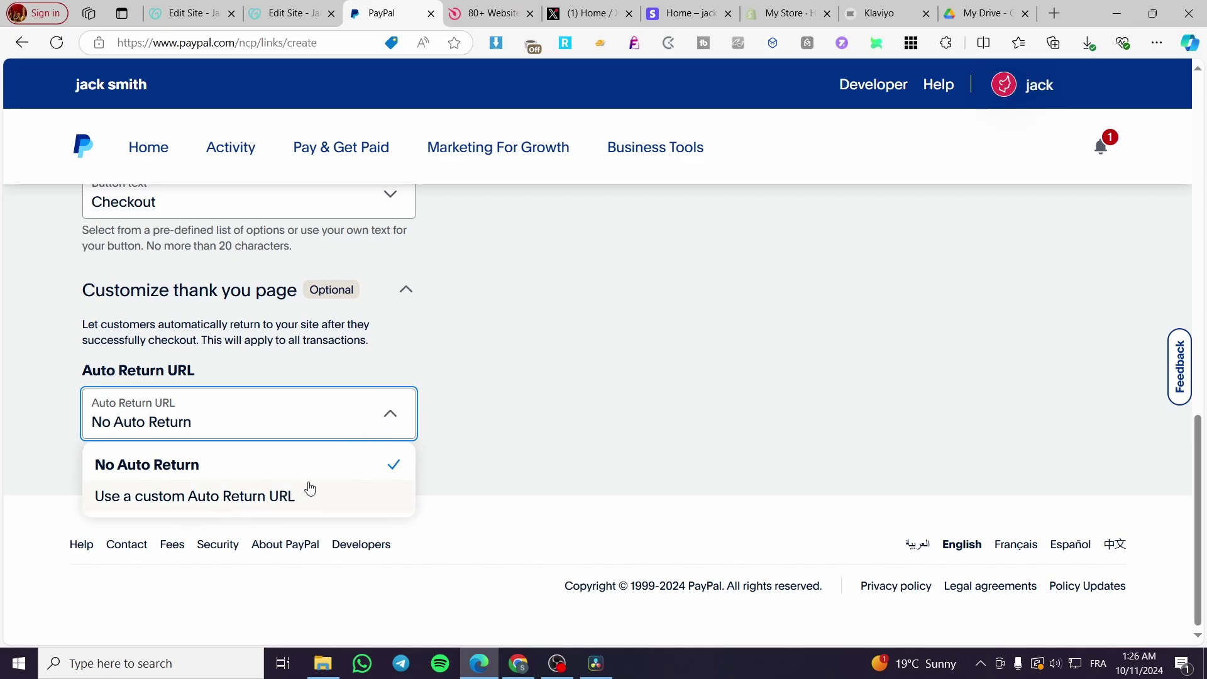
left_click(397, 428)
scroll(536, 504, "up", 15)
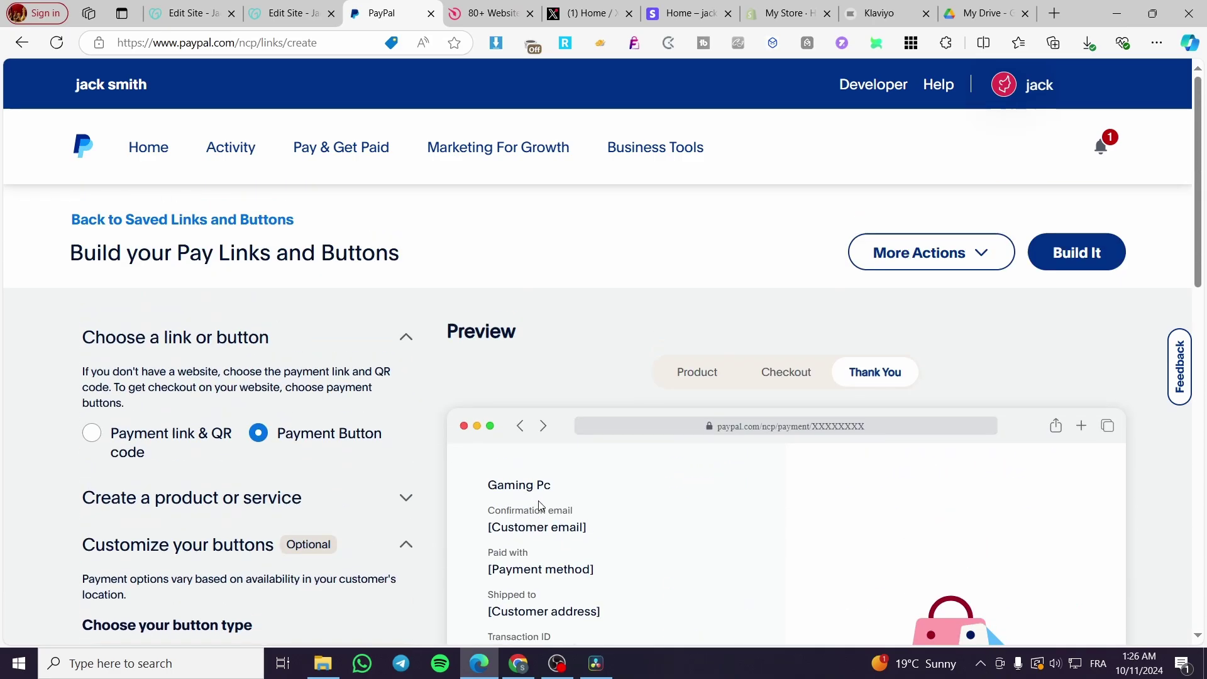
Step: Build the Gaming Pc buttons, copy their HTML embed code, and return to GoDaddy
left_click(1089, 270)
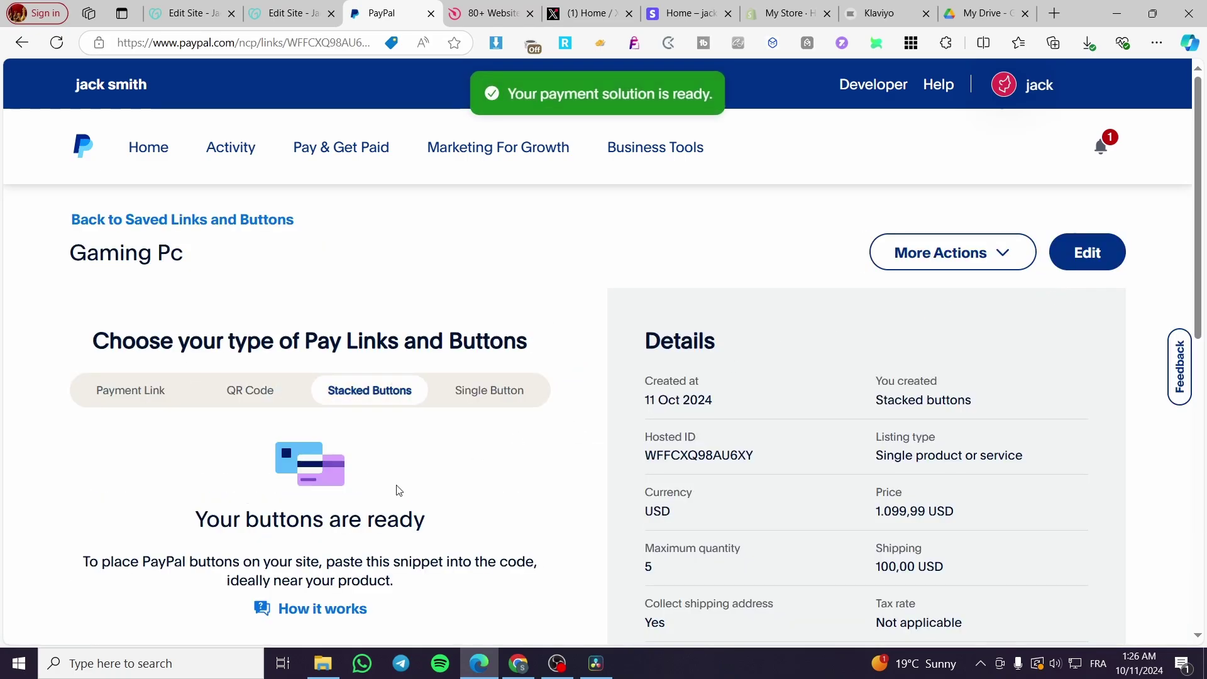
scroll(888, 385, "down", 3)
scroll(889, 385, "down", 2)
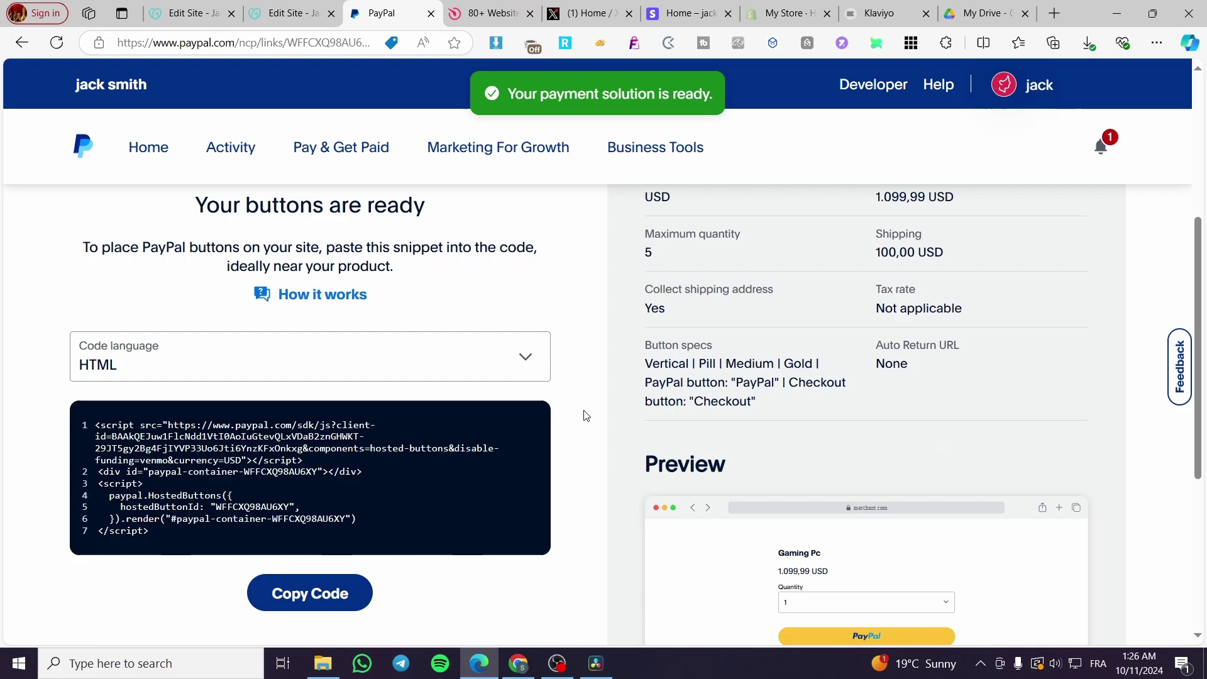
left_click(120, 366)
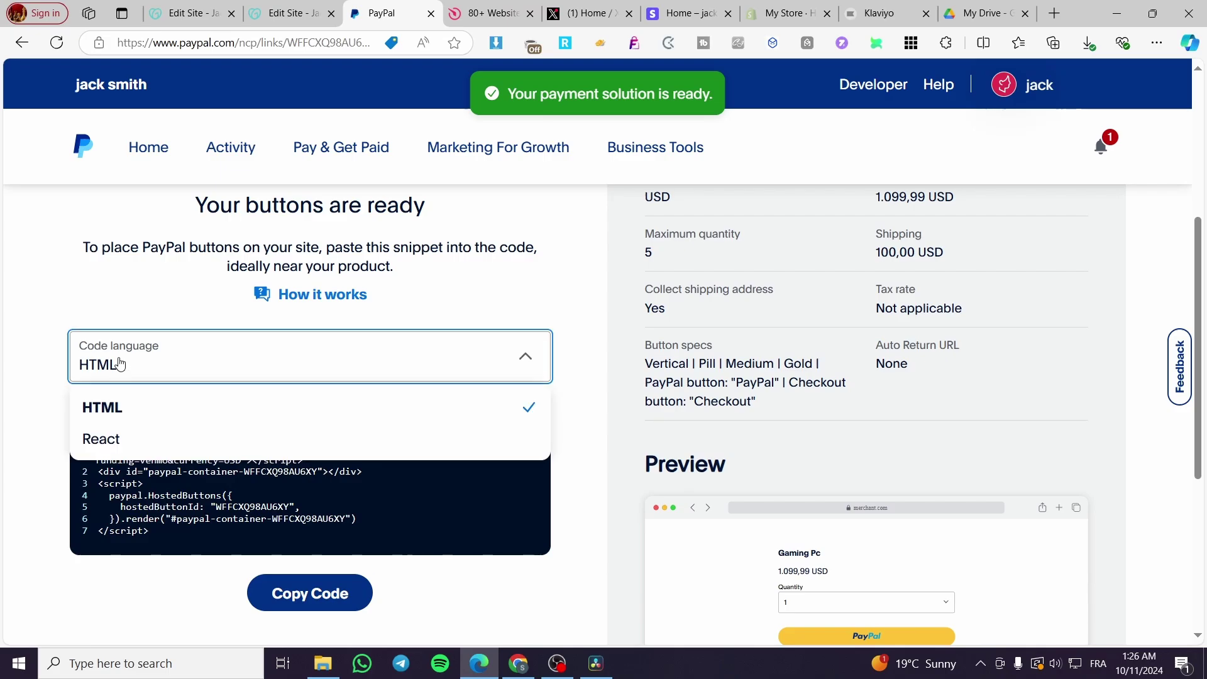
left_click(115, 365)
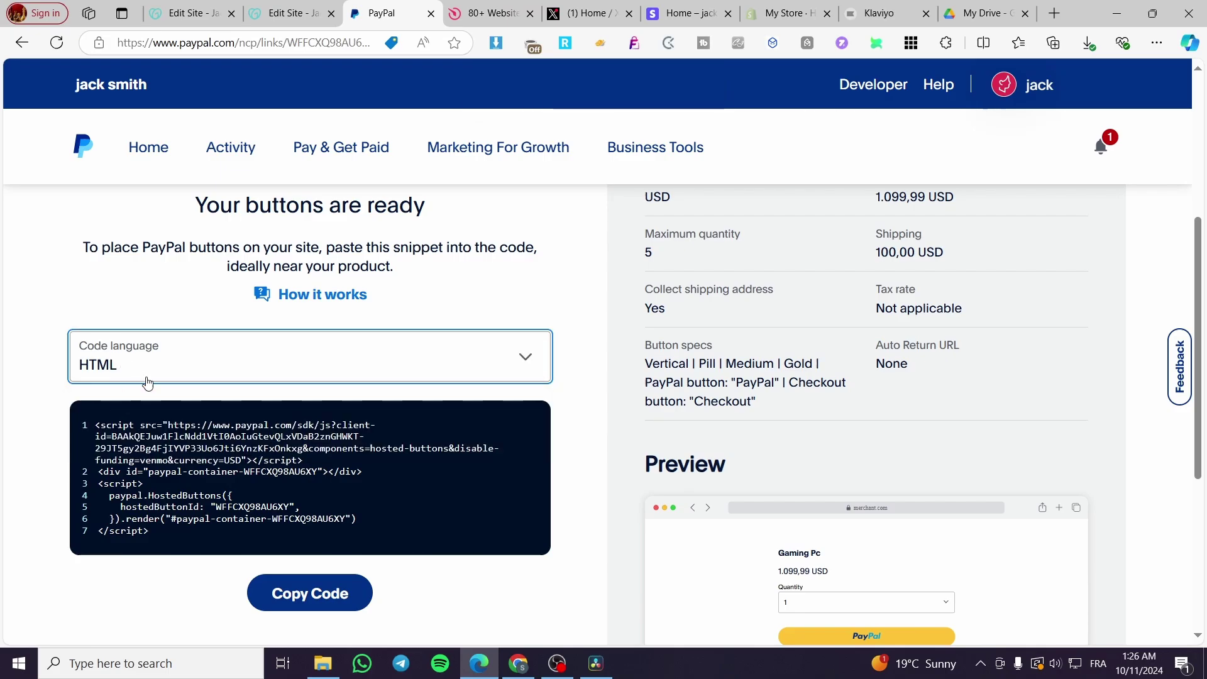
left_click(327, 600)
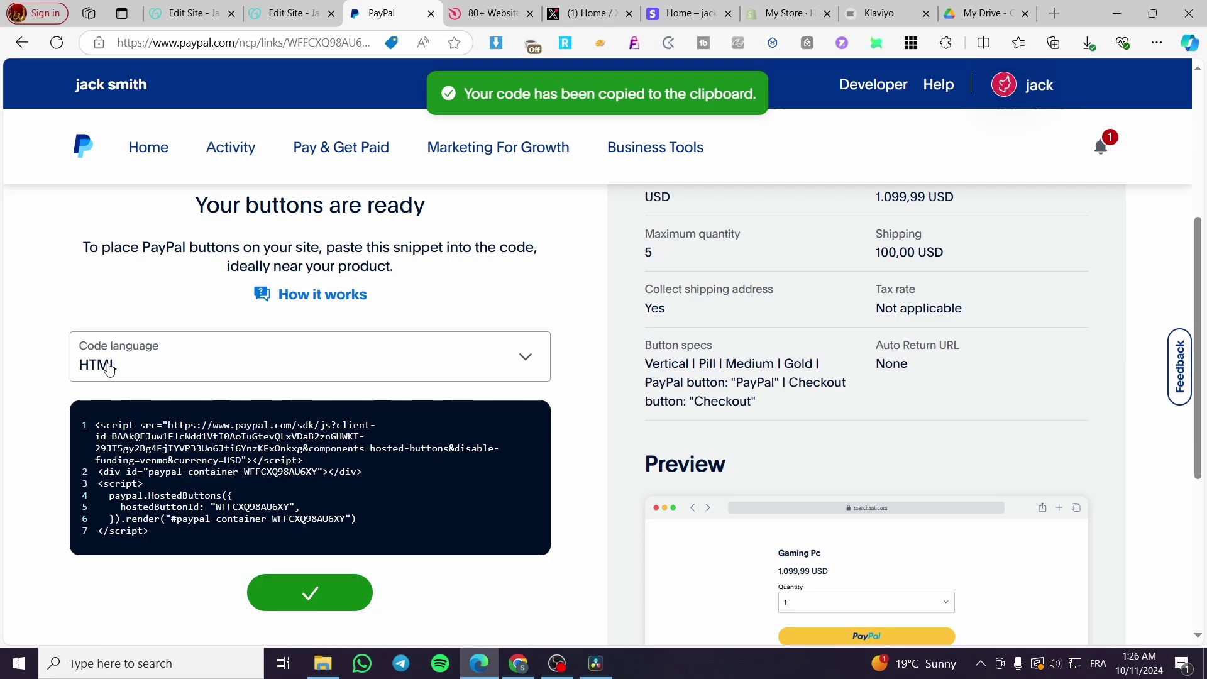
left_click(289, 12)
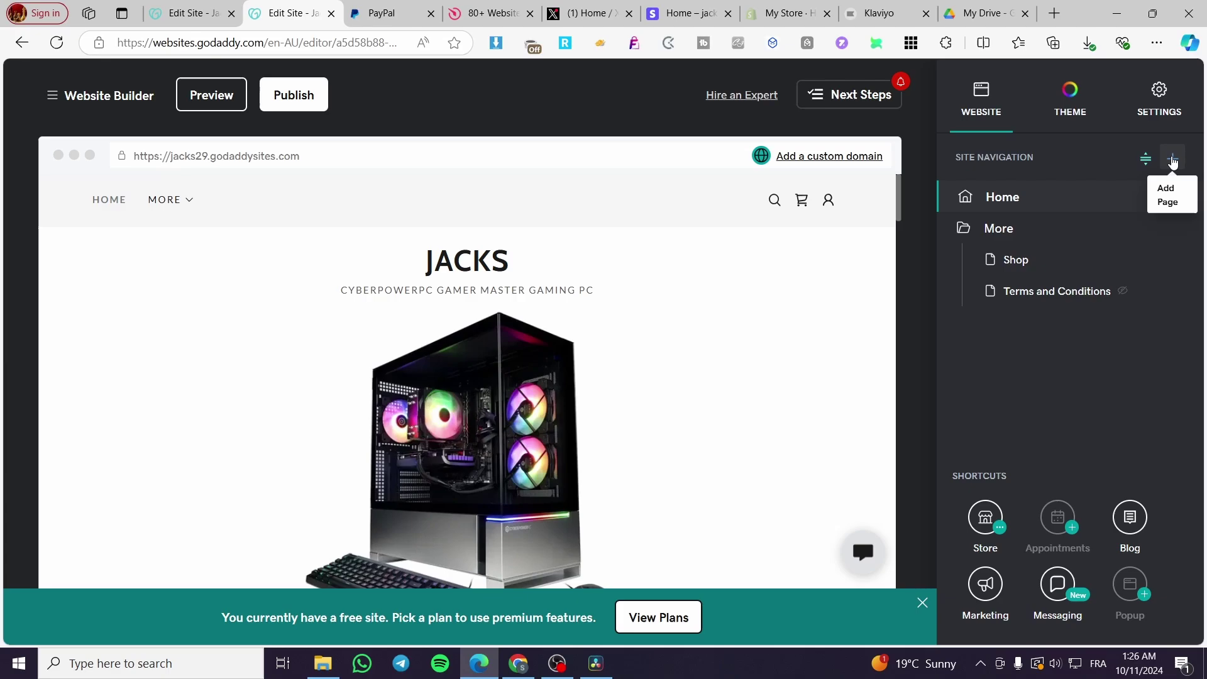
Step: Search 'html' among sections and add the HTML custom-code section to the Jacks home page
scroll(628, 515, "down", 4)
scroll(478, 472, "down", 1)
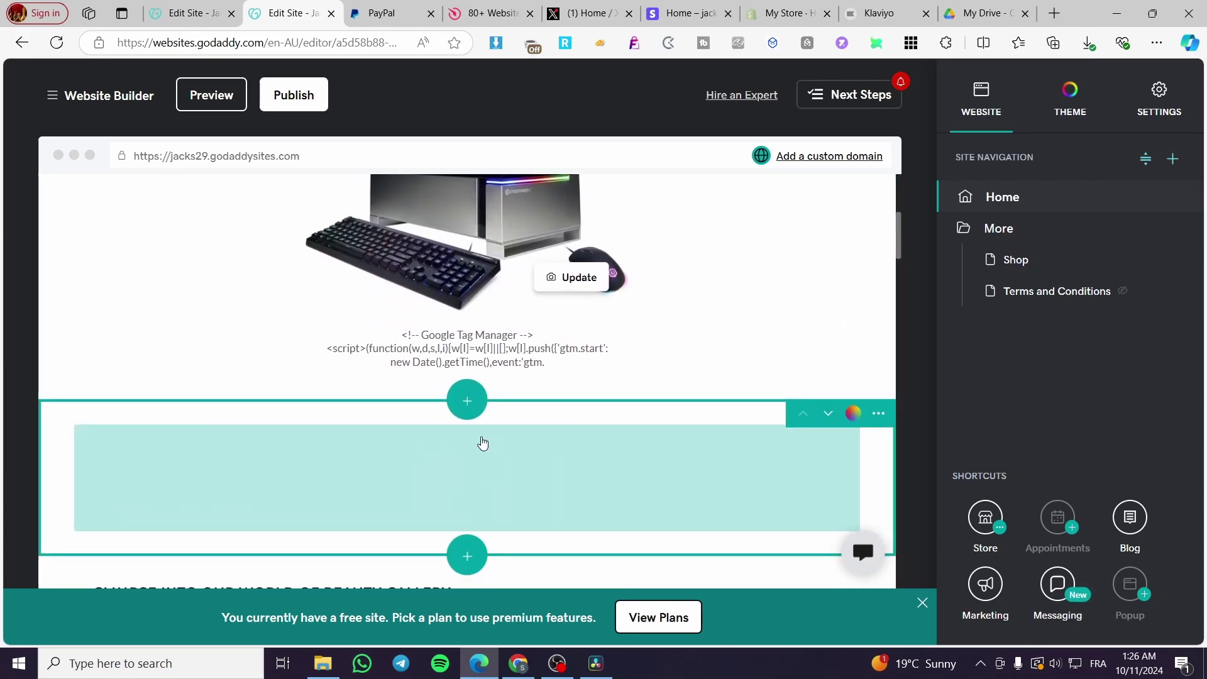
left_click(469, 401)
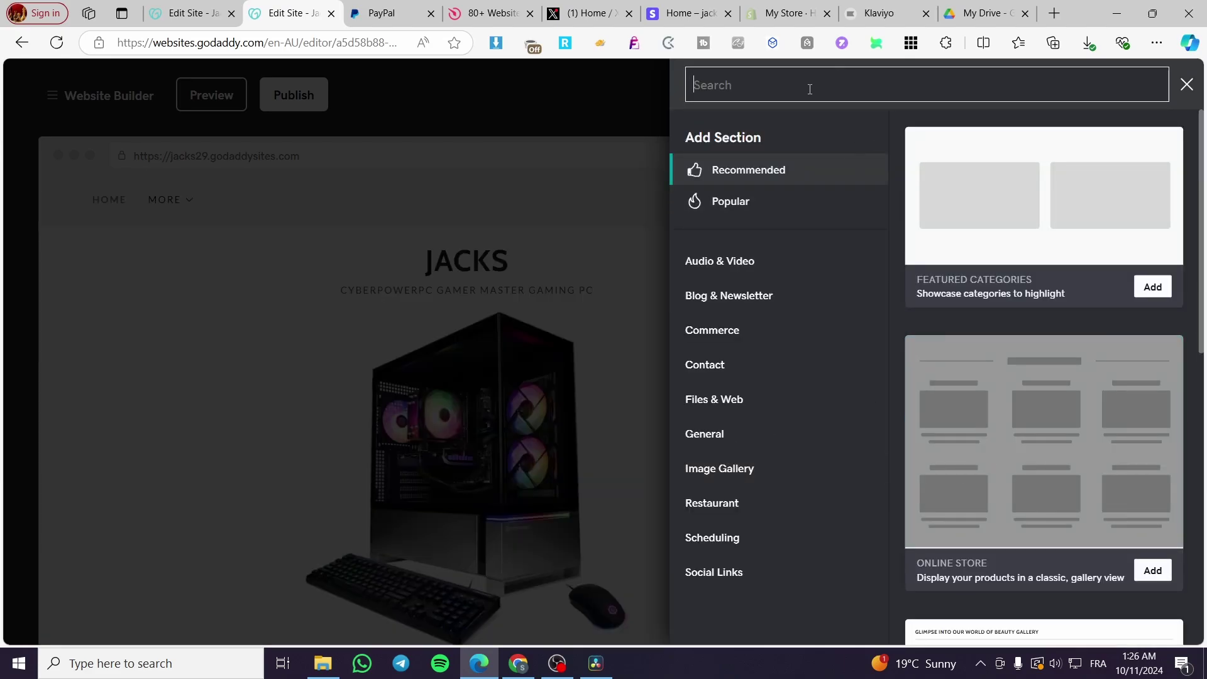
type("html")
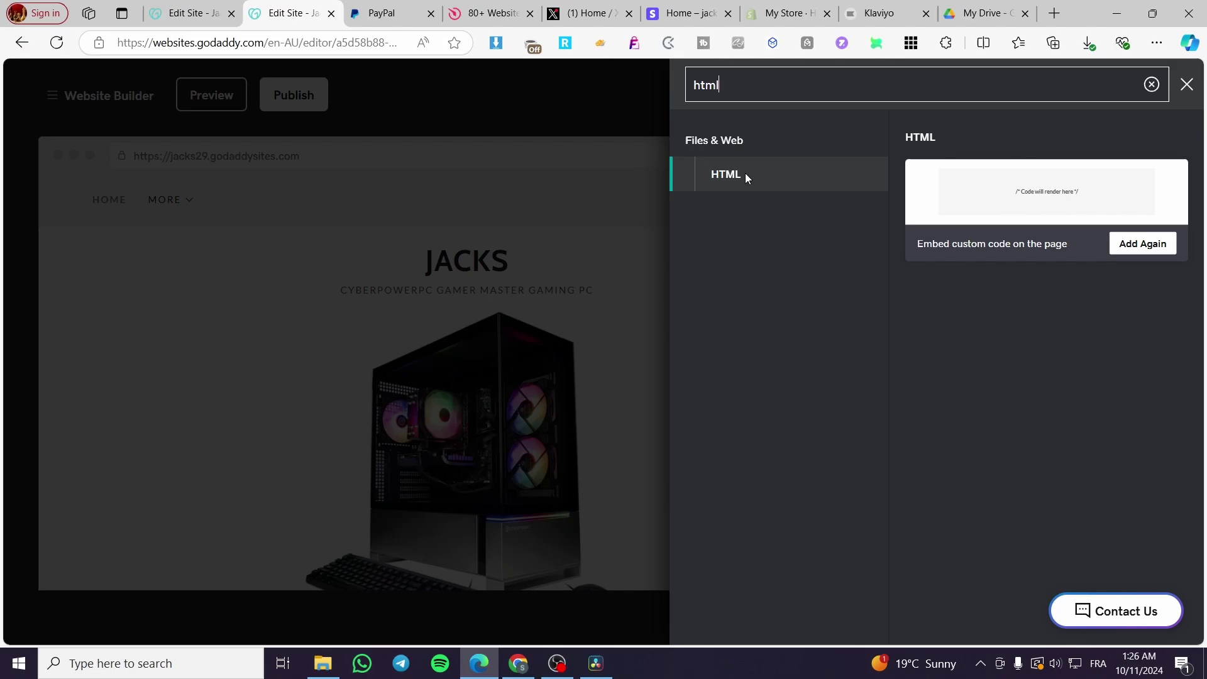
left_click(1137, 245)
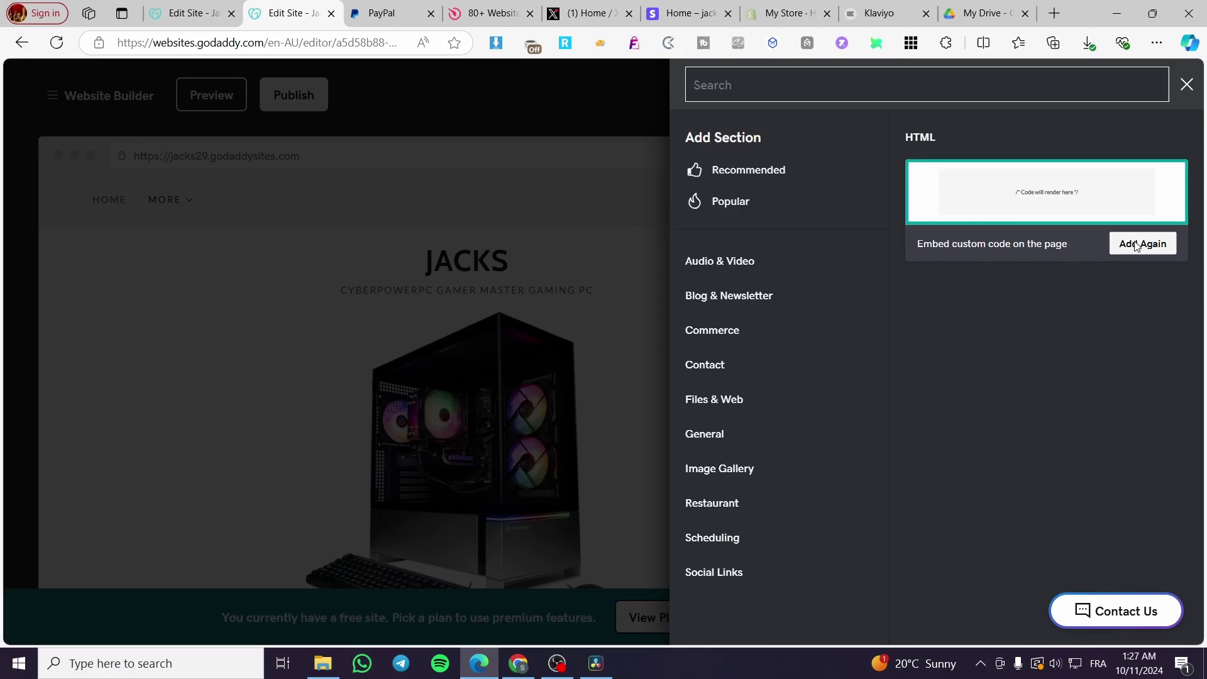
left_click(1136, 245)
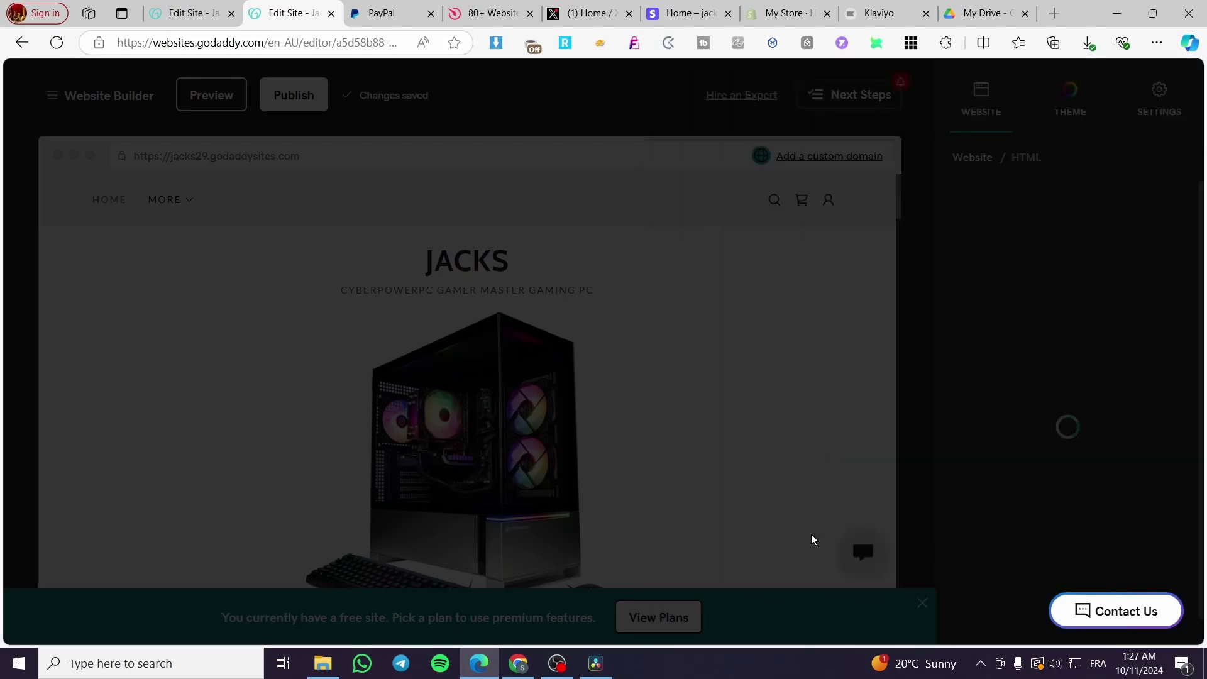
Step: Paste the PayPal Gaming Pc button code into the Custom Code box and finish editing
scroll(1027, 501, "down", 3)
left_click(1014, 391)
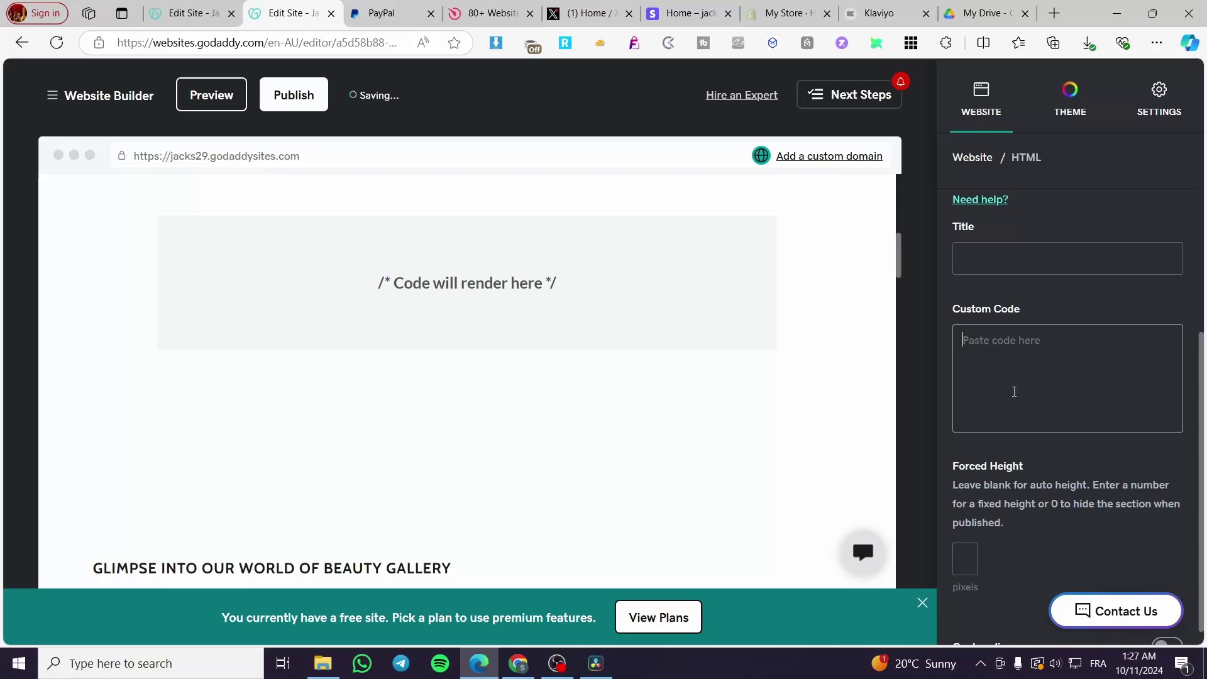
key("ctrl+v")
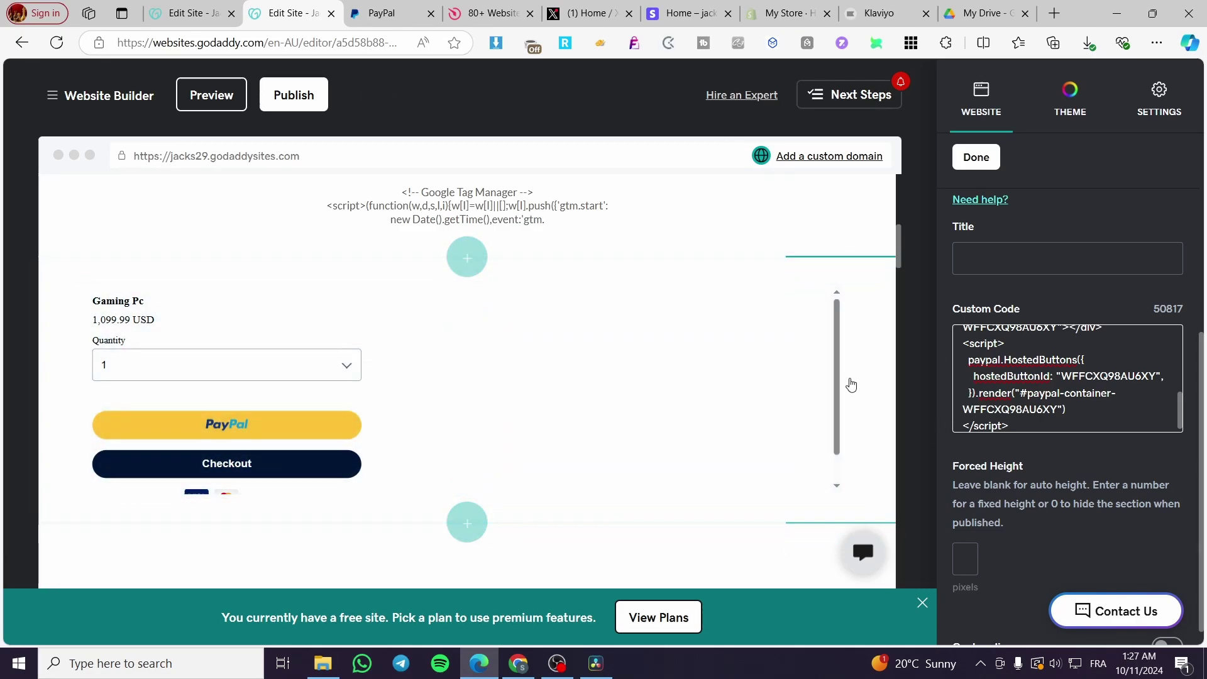
left_click(976, 157)
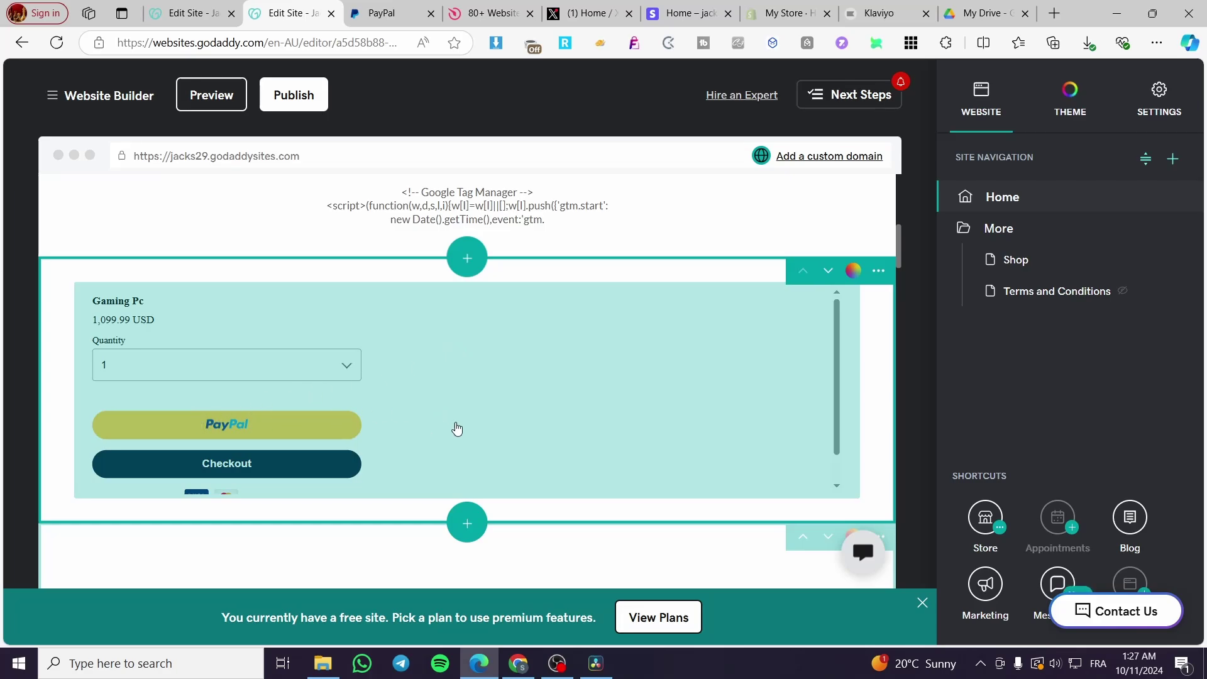
Step: Open the embedded HTML section's settings and cross-check its code against the PayPal button page
left_click(839, 352)
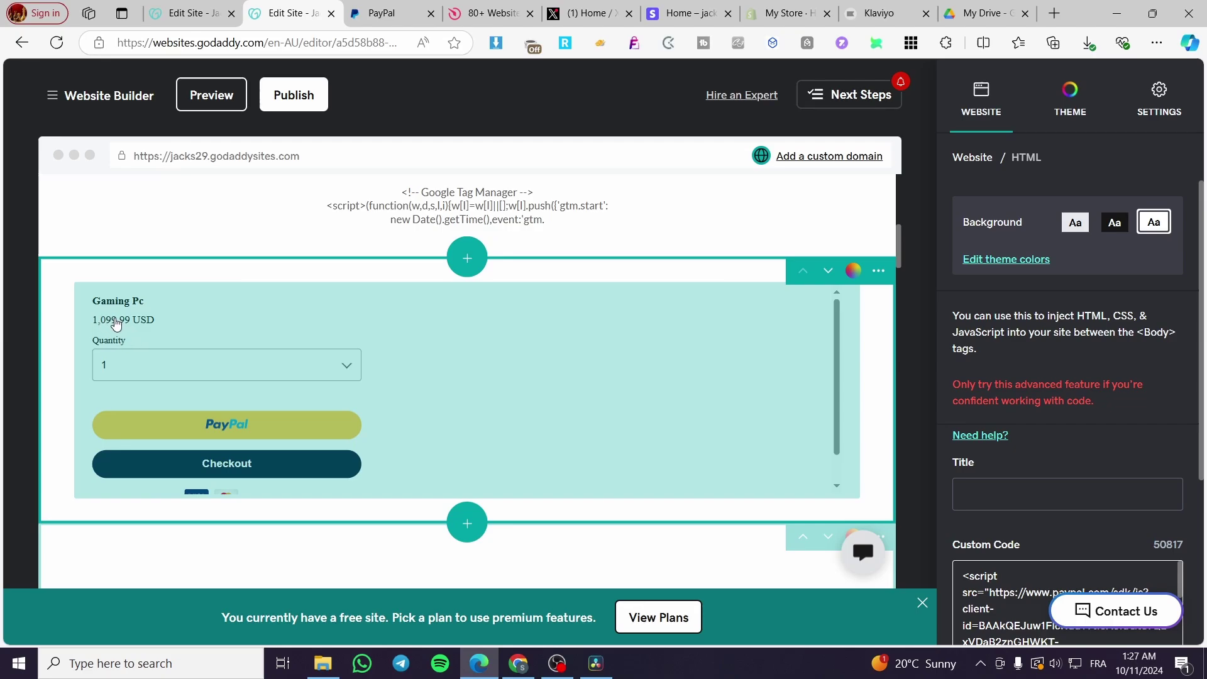
left_click(380, 14)
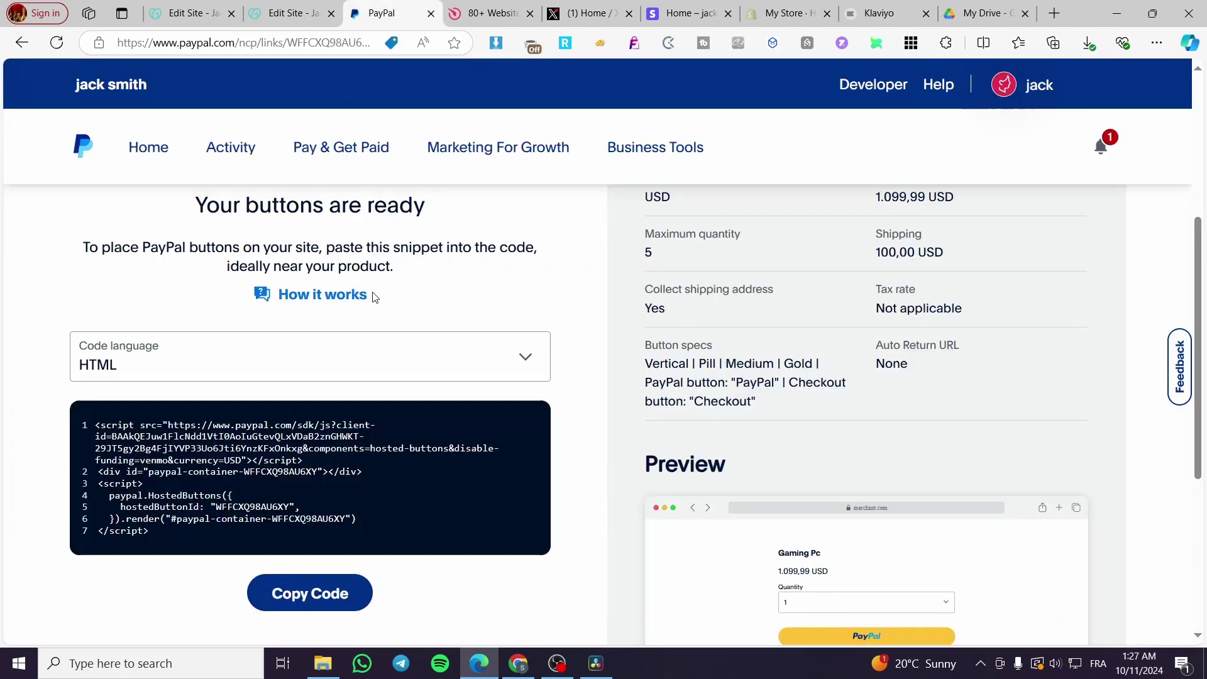
scroll(393, 277, "up", 5)
left_click(292, 14)
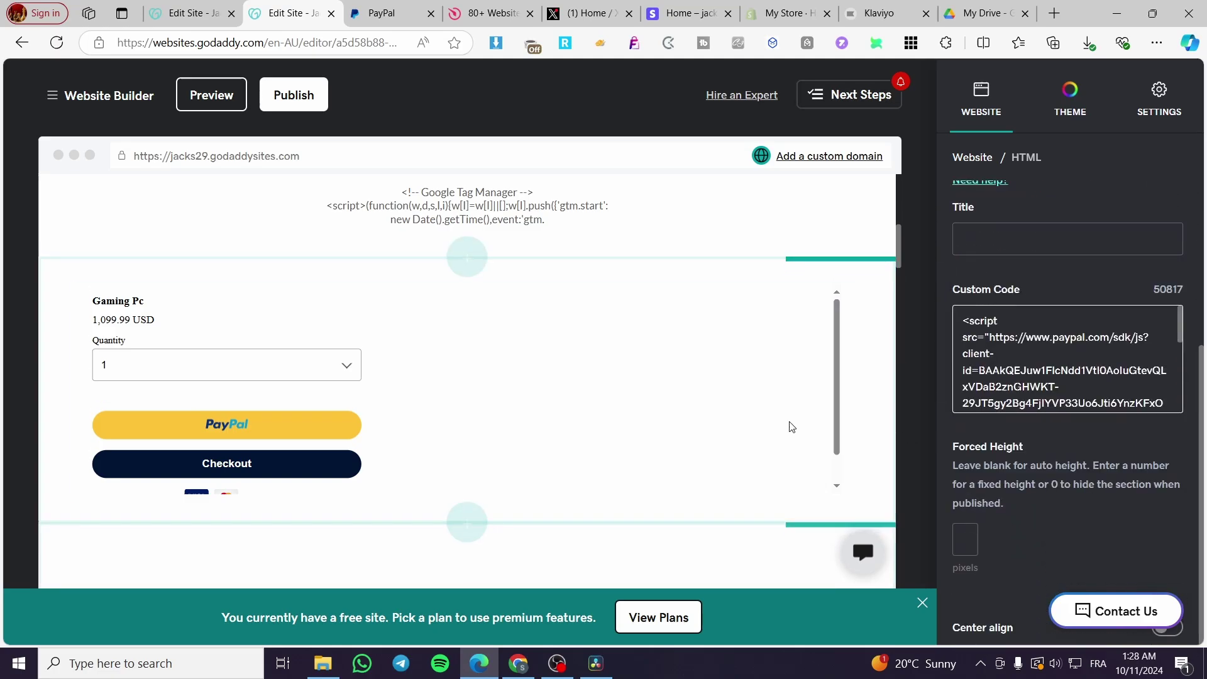
scroll(792, 427, "up", 5)
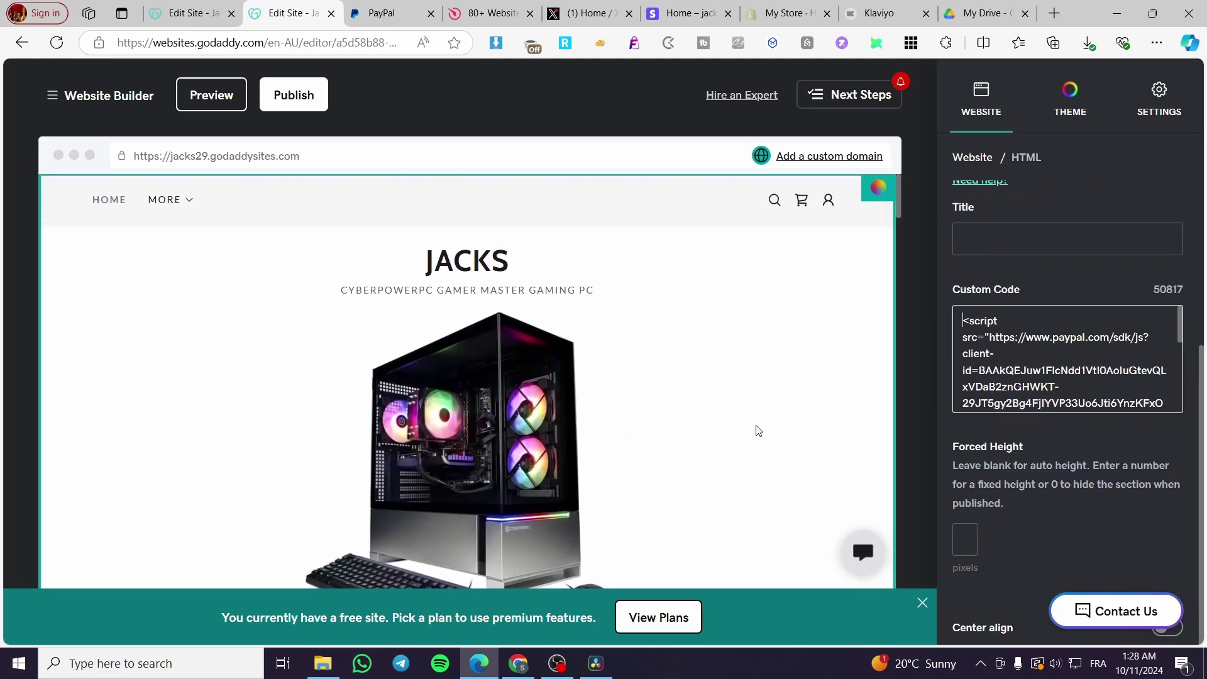